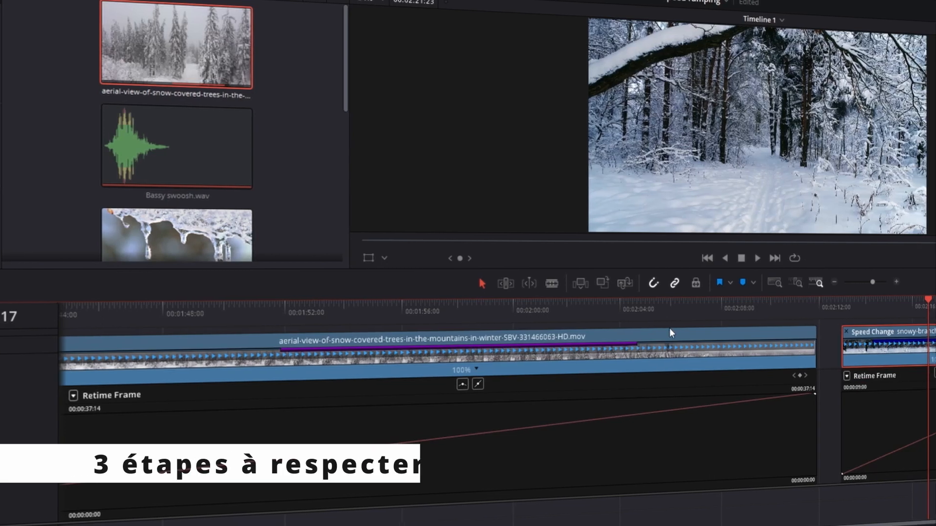
Add a speed point to the aerial snow-covered-trees clip at about 00:02:07 and shift it slightly earlier
left_click(736, 307)
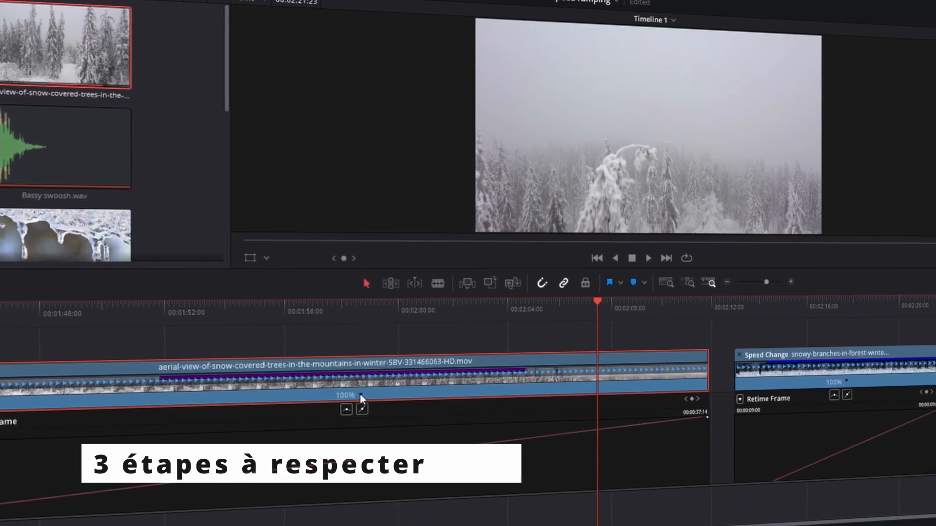
left_click(389, 394)
left_click(418, 409)
left_click(685, 387)
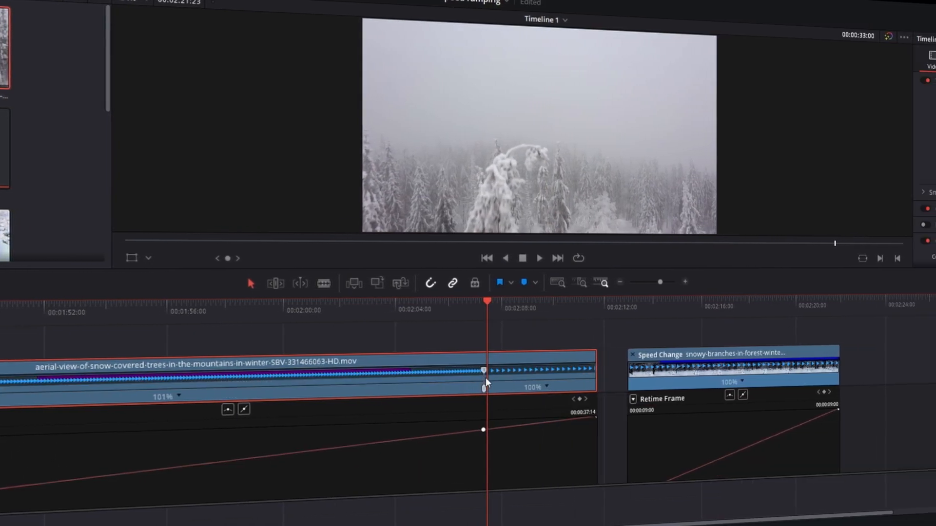
left_click_drag(514, 378, 429, 379)
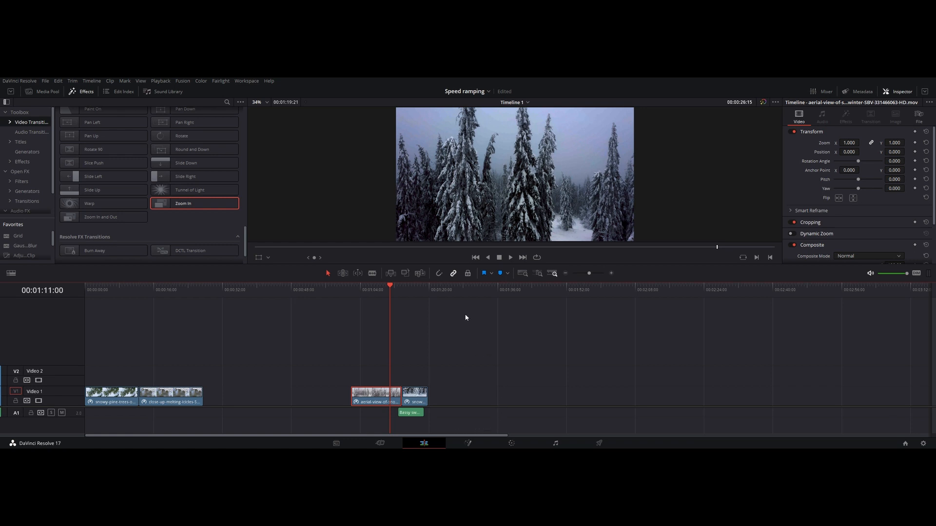
Show the media pool's source clips and play back the cut from the snowy-pine clip to the melting-icicles clip
left_click(52, 93)
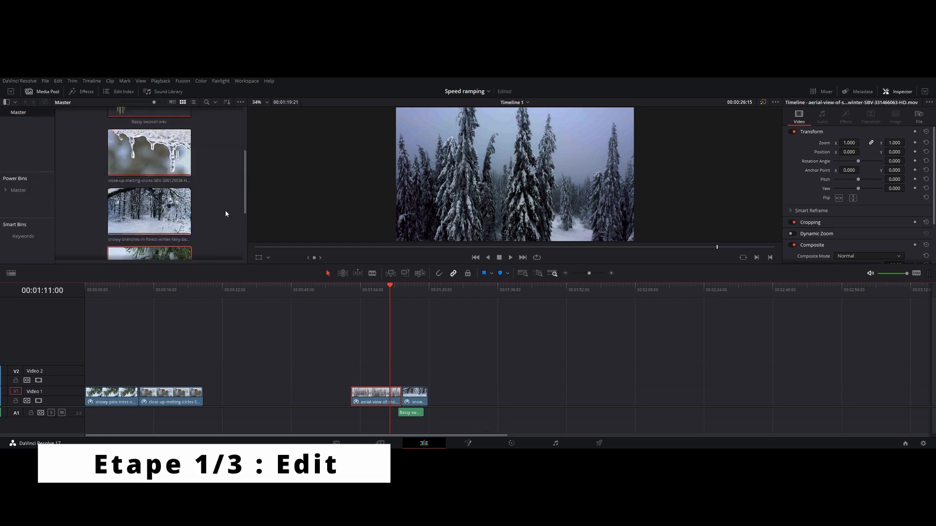
scroll(226, 213, "down", 3)
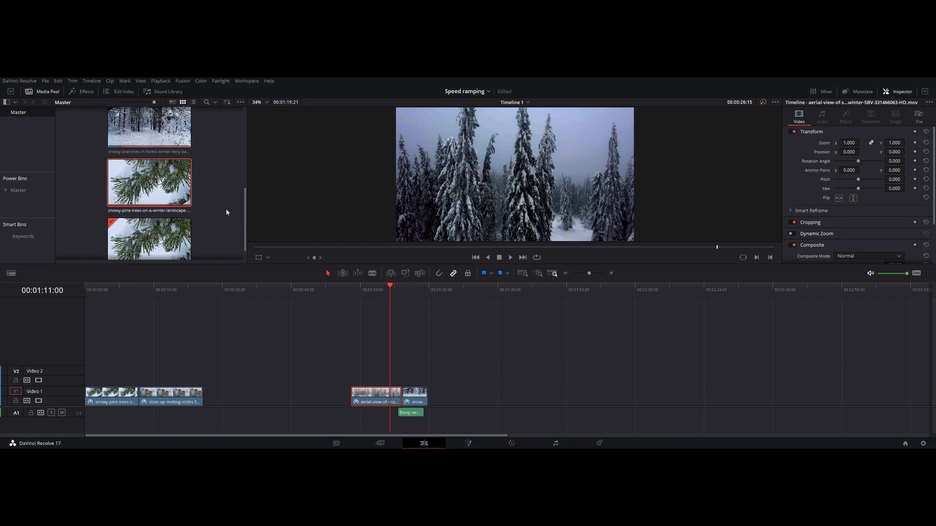
left_click(121, 290)
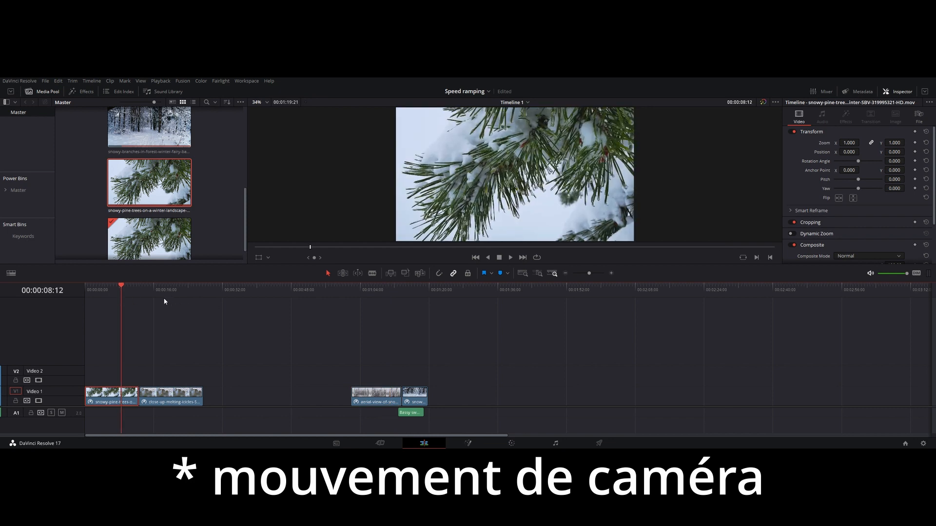
key("space")
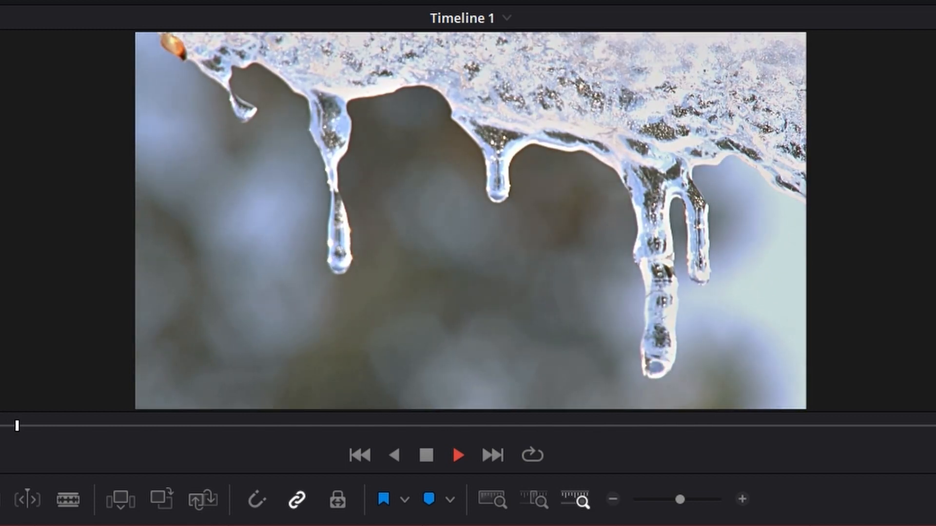
key("space")
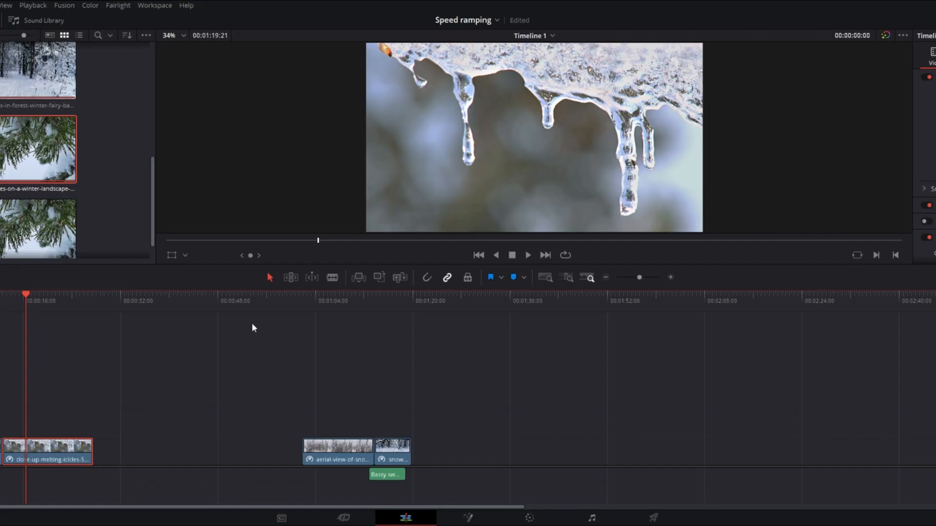
Play back the existing transition from the aerial clip to the snowy-branches clip from about 00:01:10
left_click(356, 302)
key("space")
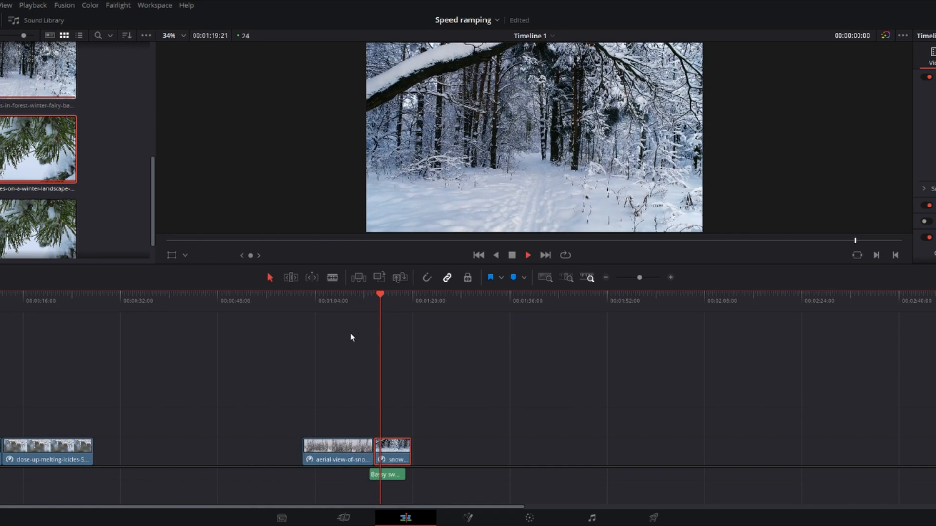
key("space")
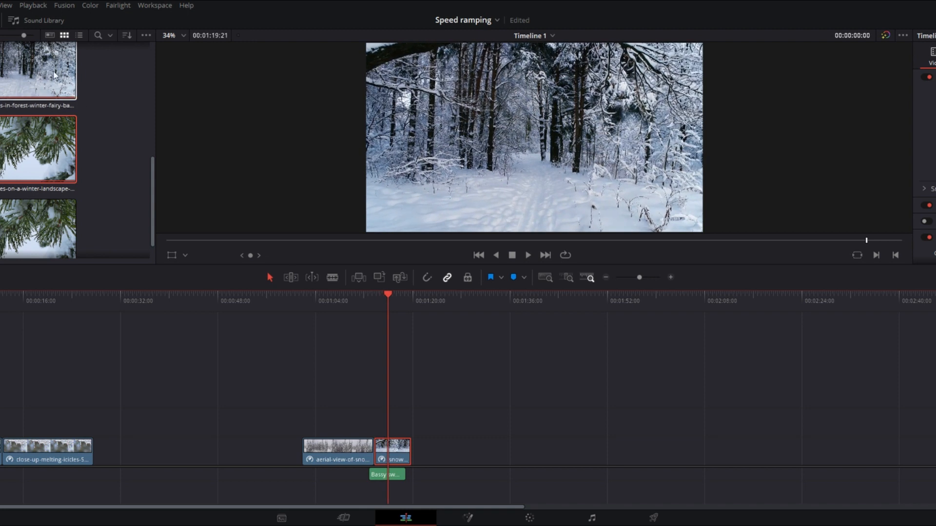
Add the aerial forest clip to Video 2 at about 00:01:36 and the snowy-branches clip to Video 1 at about 00:02:13
scroll(49, 77, "up", 2)
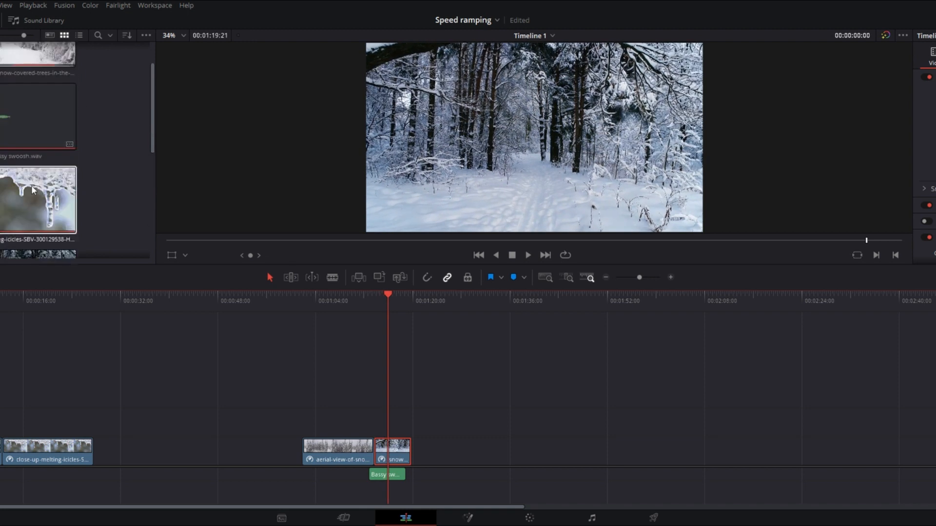
left_click_drag(27, 167, 612, 454)
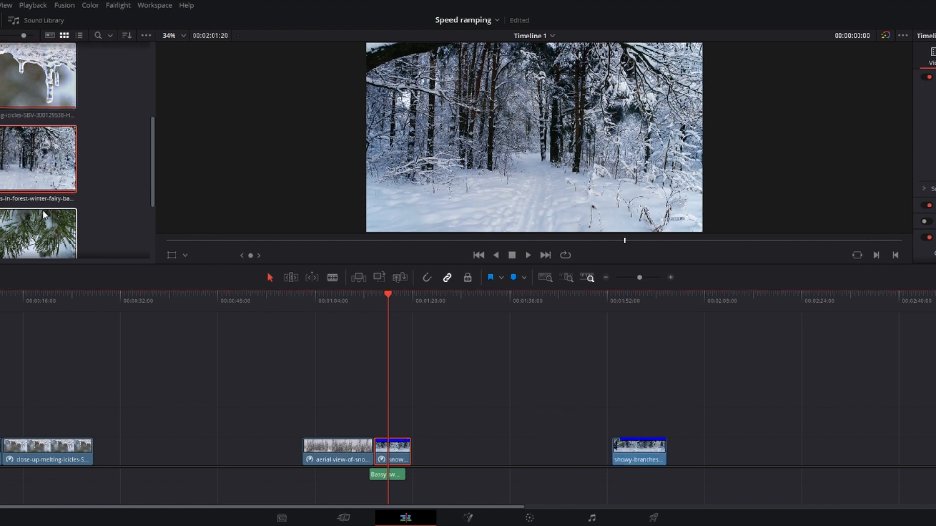
scroll(43, 215, "up", 2)
left_click_drag(38, 81, 515, 422)
left_click_drag(634, 455, 763, 461)
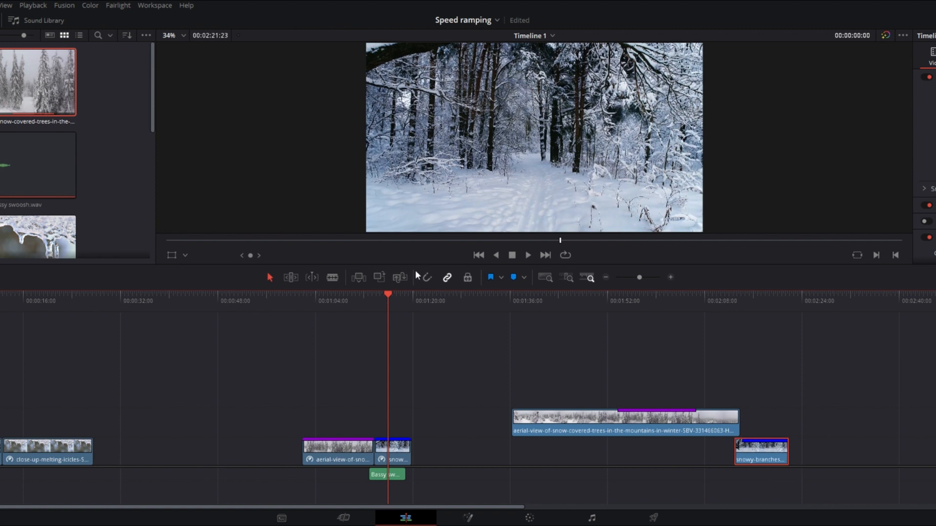
Turn on snapping and move the aerial clip down to Video 1, ending just before the snowy-branches clip
left_click_drag(662, 370, 315, 388)
scroll(359, 382, "up", 5)
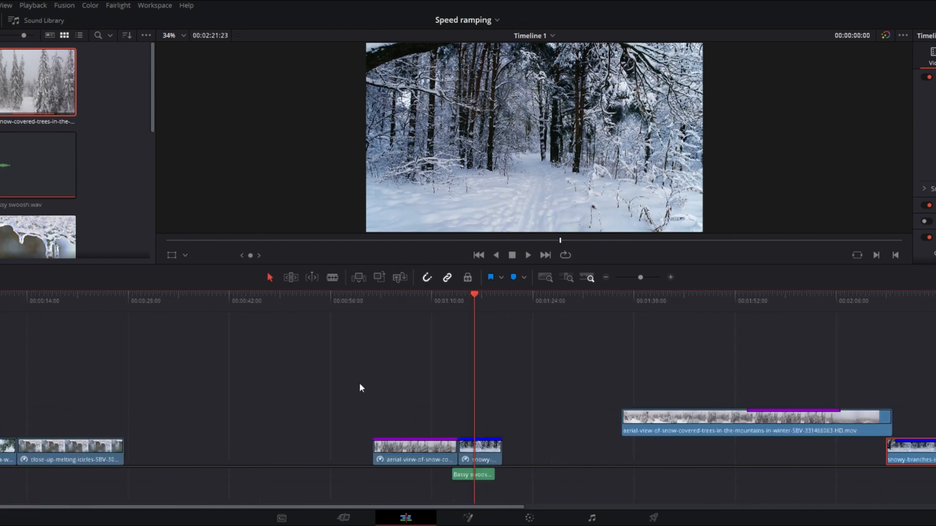
left_click_drag(676, 390, 229, 383)
scroll(577, 335, "right", 5)
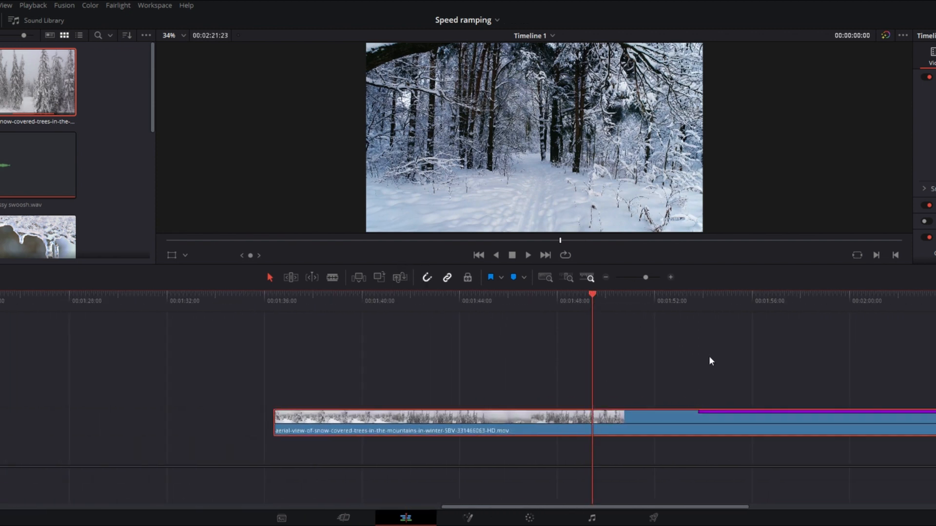
scroll(581, 361, "right", 5)
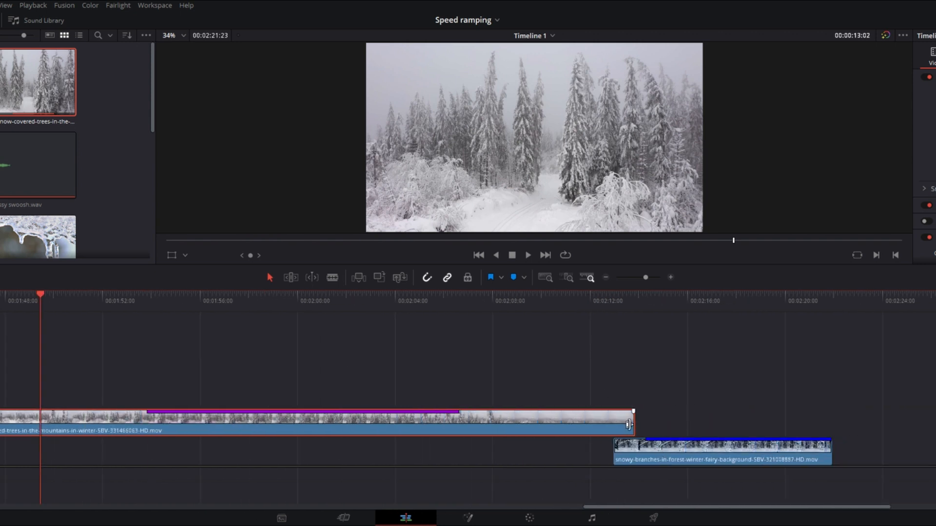
mouse_move(628, 425)
left_mouse_down()
mouse_move(539, 425)
mouse_move(634, 424)
left_mouse_up()
left_click_drag(543, 422, 495, 450)
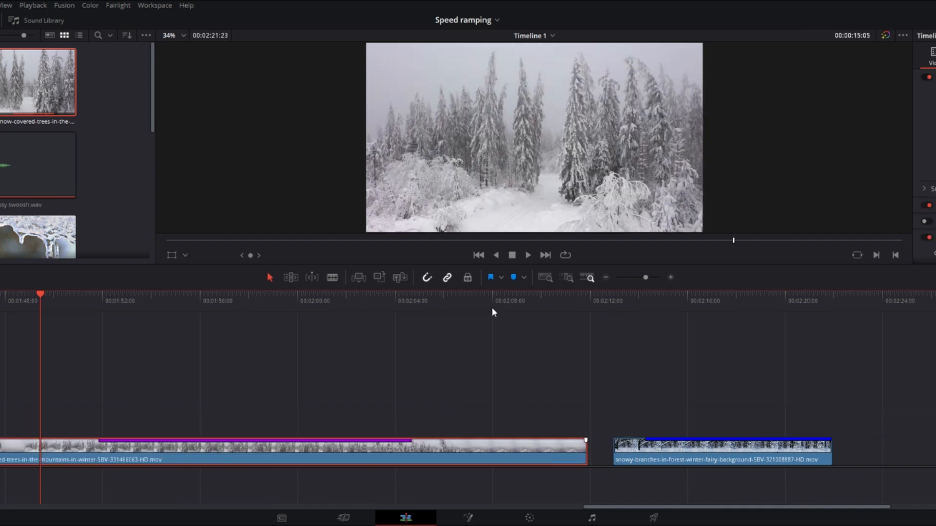
Scrub the aerial clip to about 00:02:05 and enable its Retime Curve and Retime Controls
left_click_drag(554, 314, 431, 316)
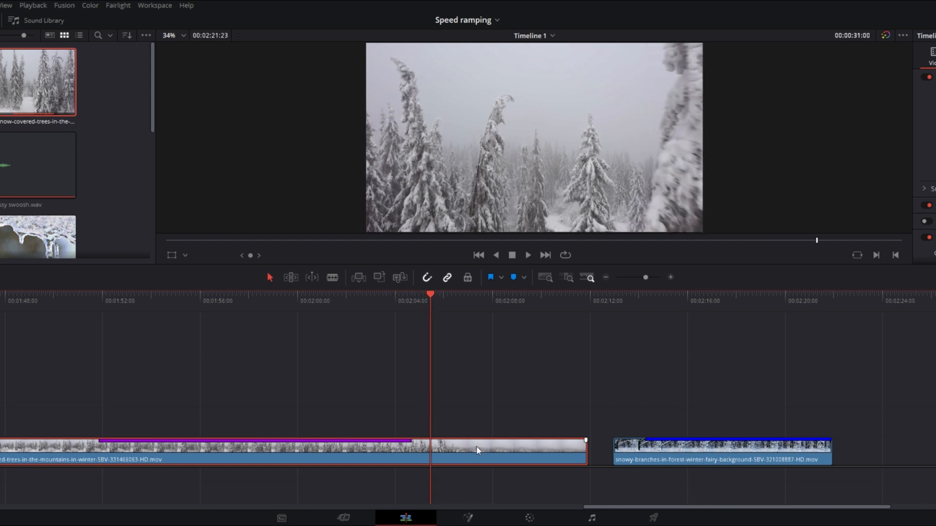
right_click(477, 450)
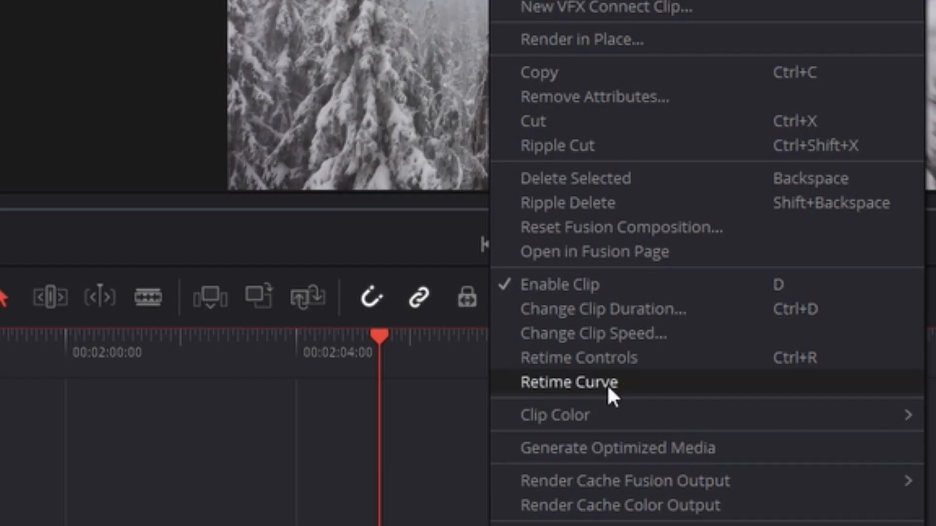
left_click(524, 315)
right_click(522, 458)
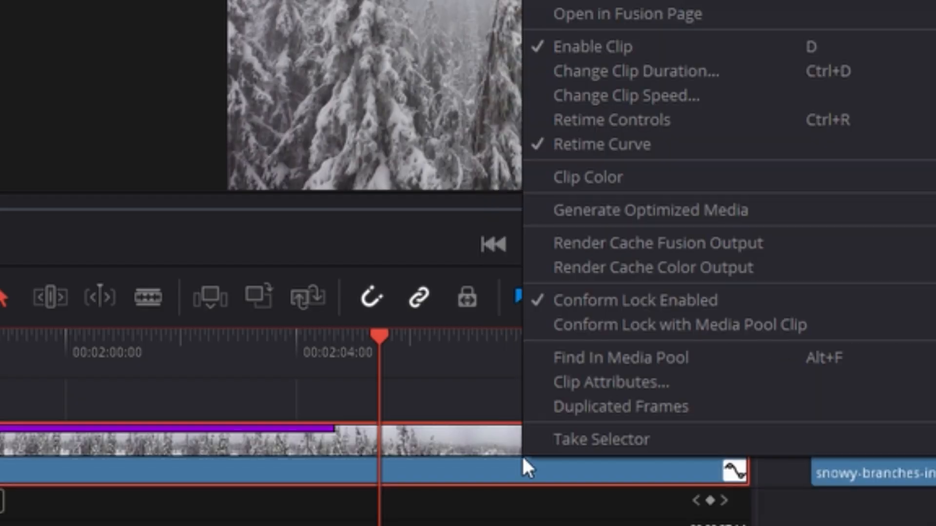
left_click(650, 122)
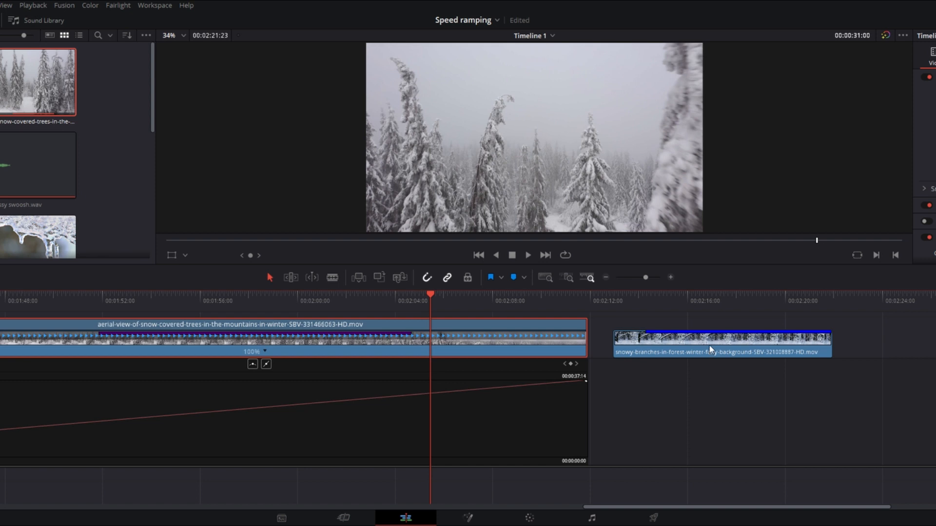
Enable the retime controls and retime curve on the snowy-branches clip
left_click(709, 347)
key("ctrl+r")
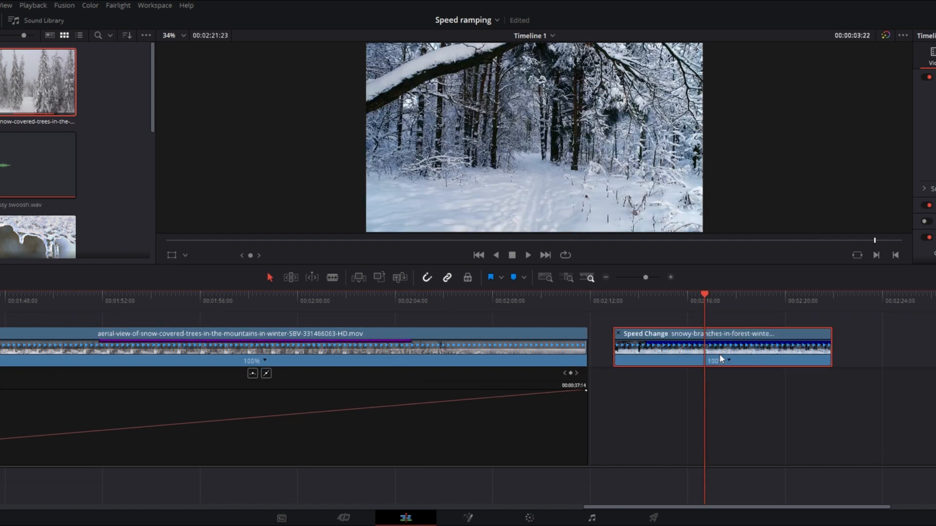
key("ctrl+shift+r")
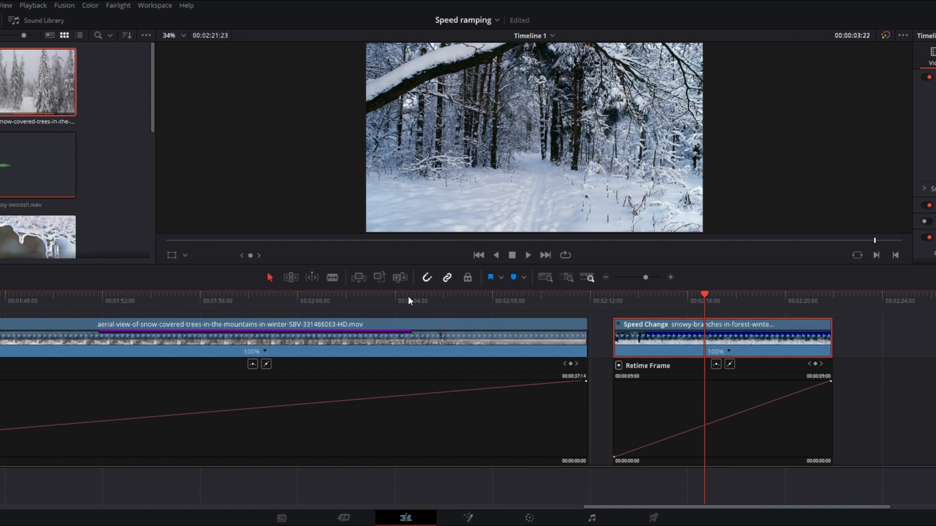
Add a speed point to the aerial clip at about 00:02:07, near its end
left_click_drag(411, 295, 478, 312)
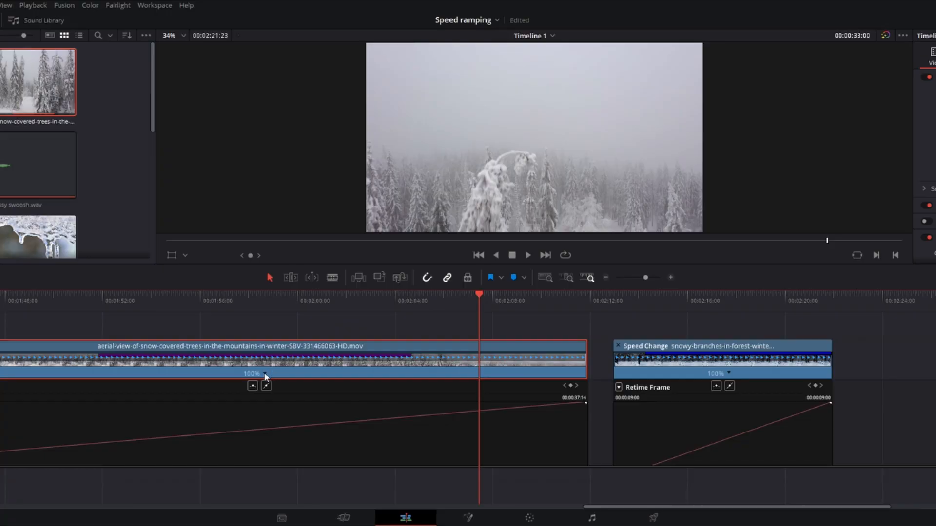
left_click(265, 374)
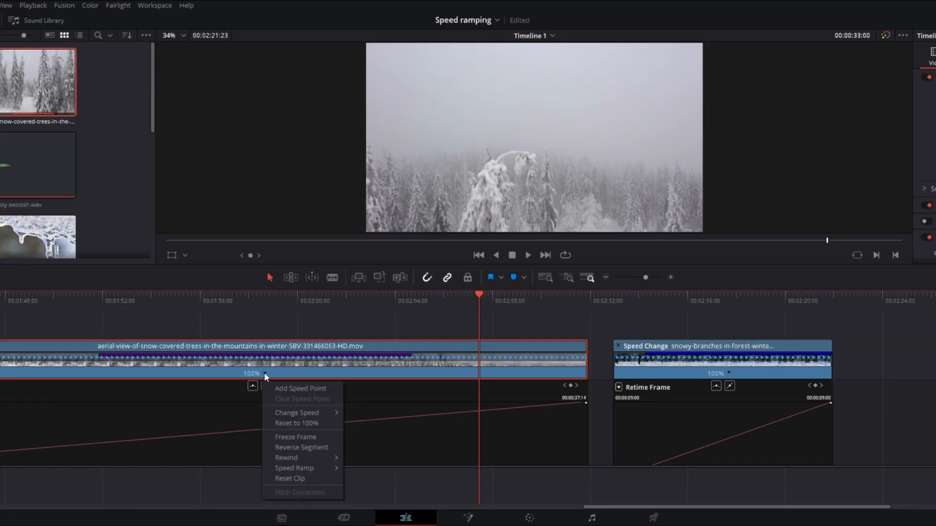
left_click(293, 385)
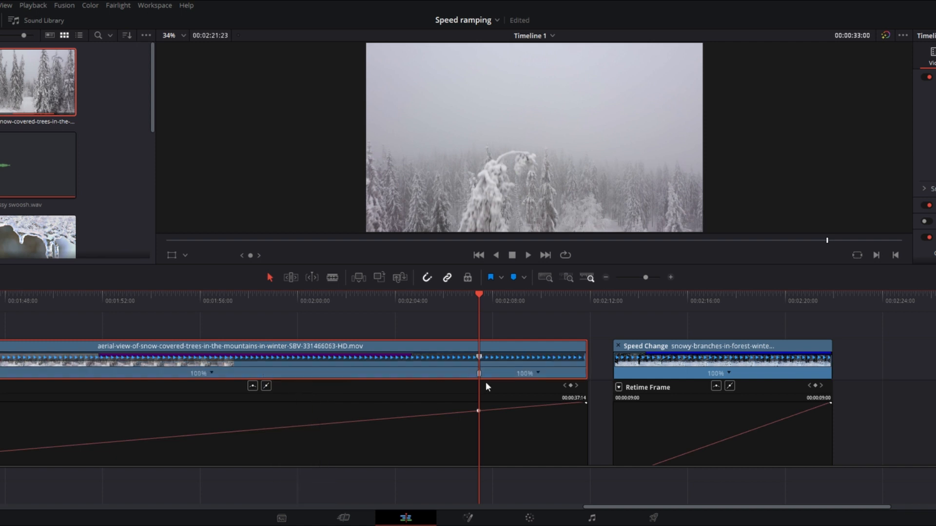
Adjust the aerial clip's speed point, trying 104% on the preceding segment and shifting the point slightly earlier with both segments at 100%
left_click(538, 372)
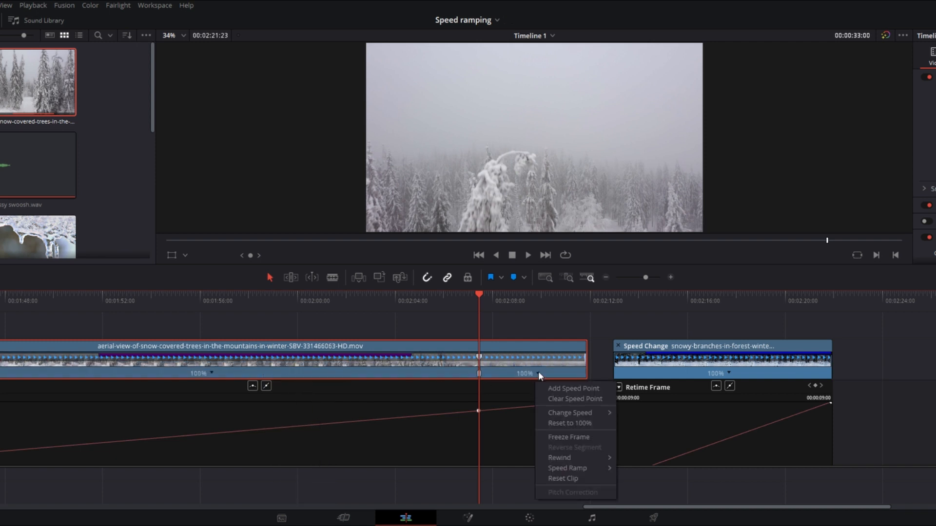
left_click(479, 358)
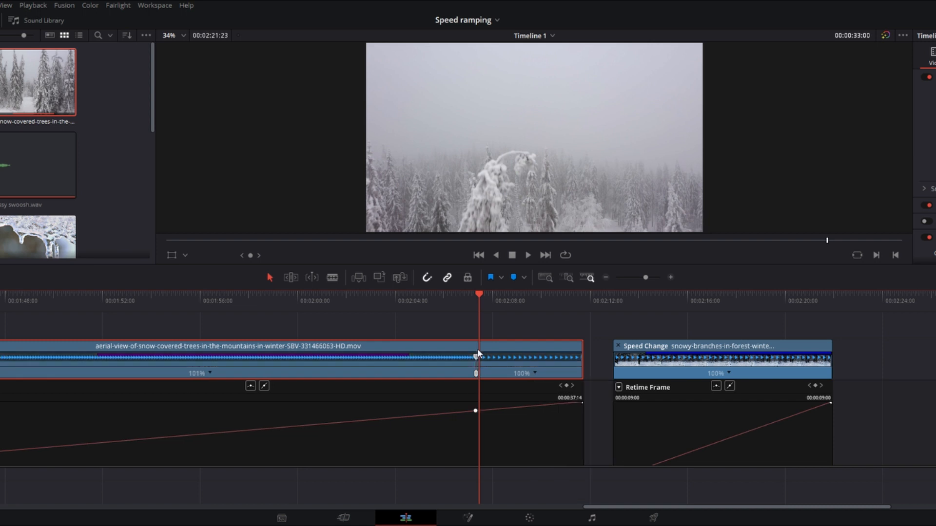
left_click_drag(478, 358, 446, 357)
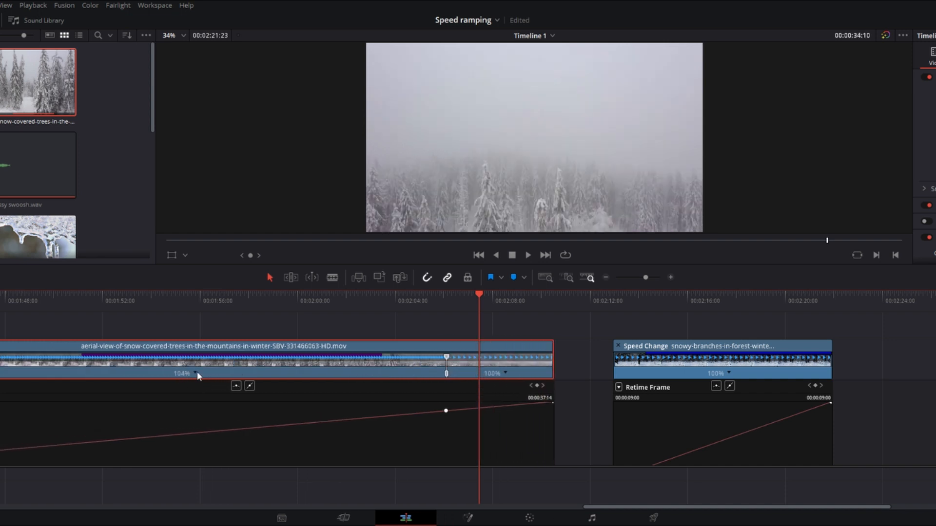
left_click_drag(447, 375, 469, 374)
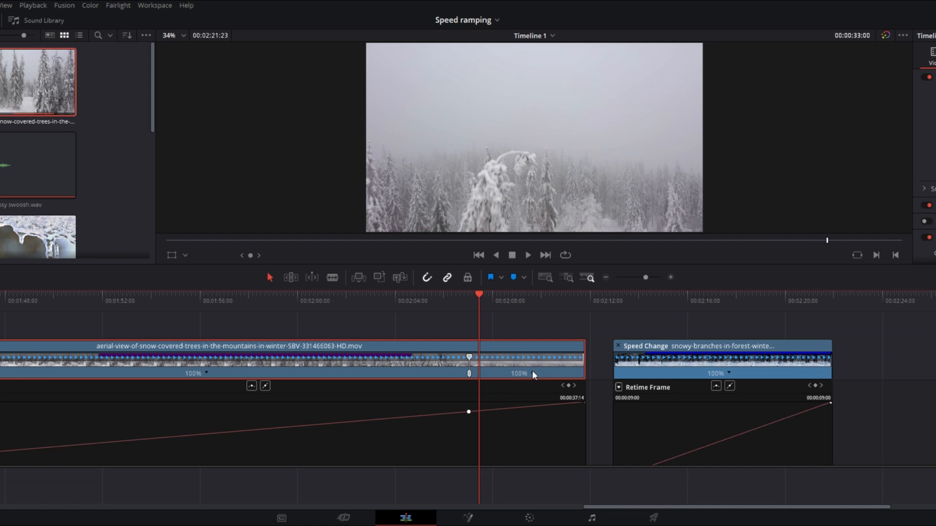
Set the speed of the aerial clip's segment after the speed point to 800%
left_click(534, 374)
mouse_move(551, 413)
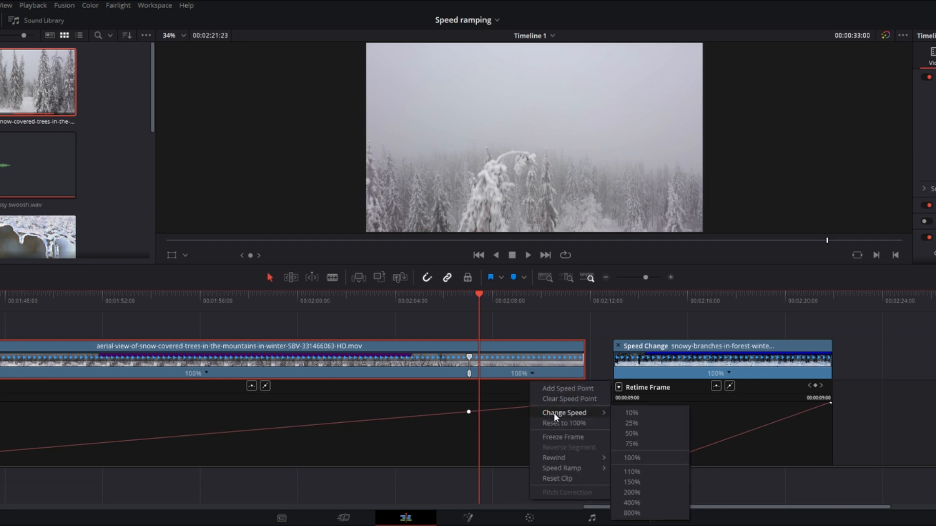
left_click(640, 513)
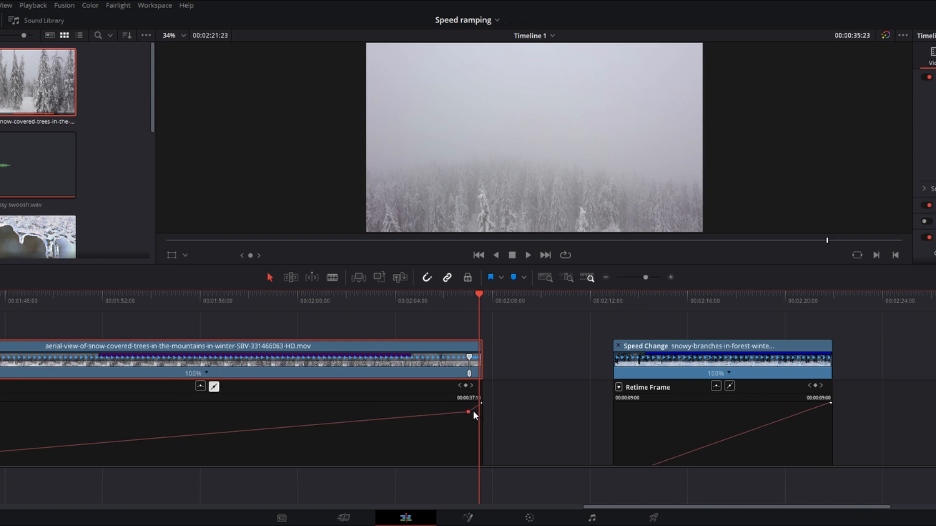
Smooth the aerial clip's retime curve at the speed point with a lengthened handle and play back the ramp
left_click(200, 387)
left_click_drag(441, 411, 431, 410)
left_click(495, 306)
left_click(446, 308)
key("space")
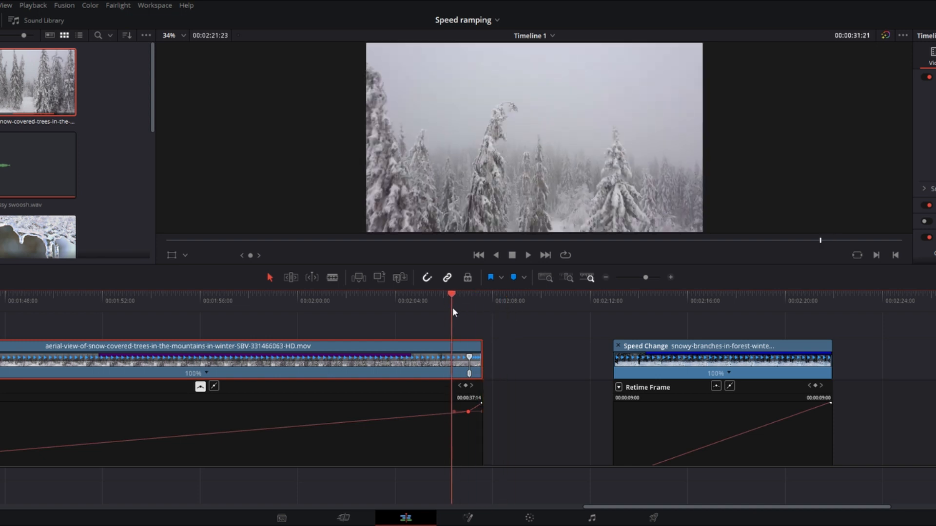
key("space")
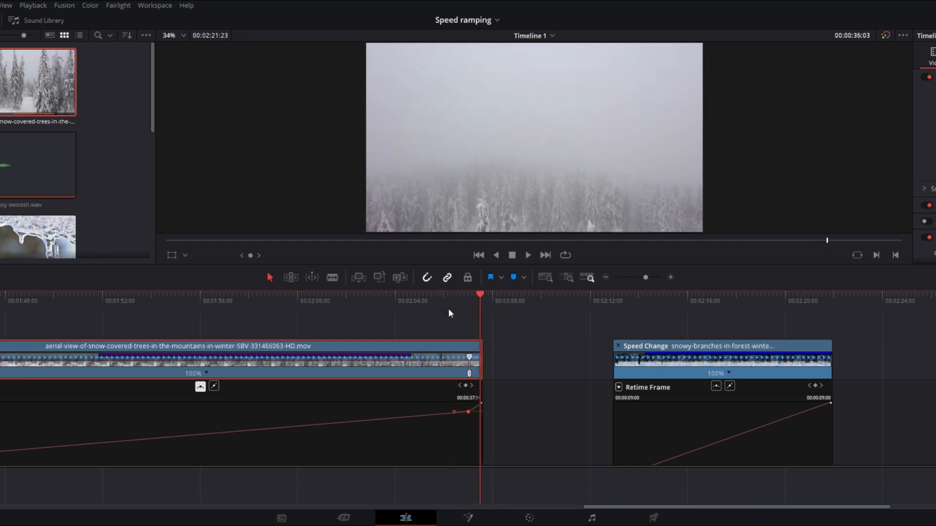
Switch the curve type at the aerial clip's speed point, and add a speed point about two seconds into the snowy-branches clip
left_click(213, 386)
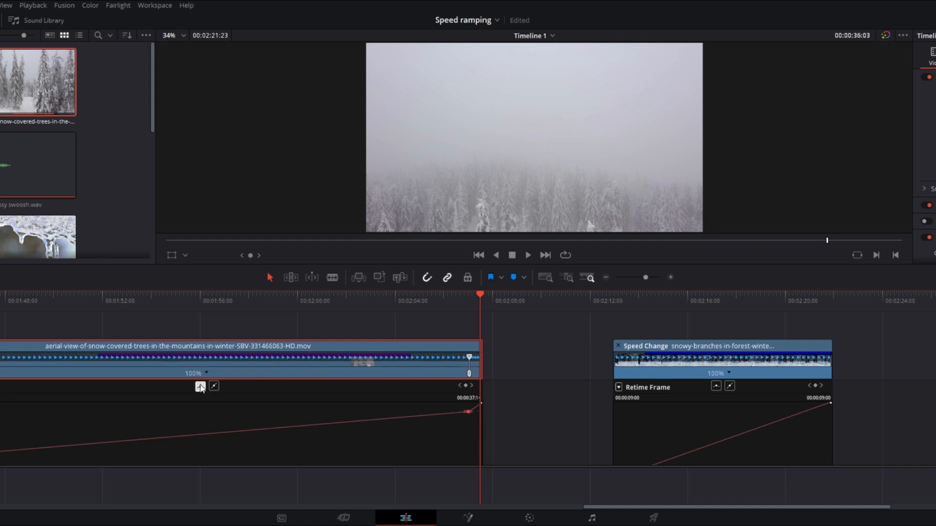
left_click(631, 301)
left_click_drag(632, 302, 662, 307)
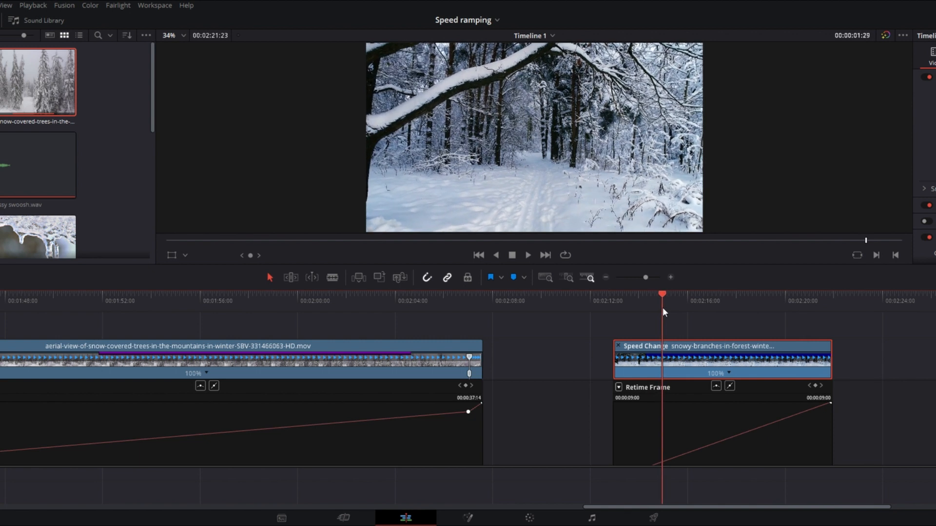
left_click(728, 375)
left_click(748, 389)
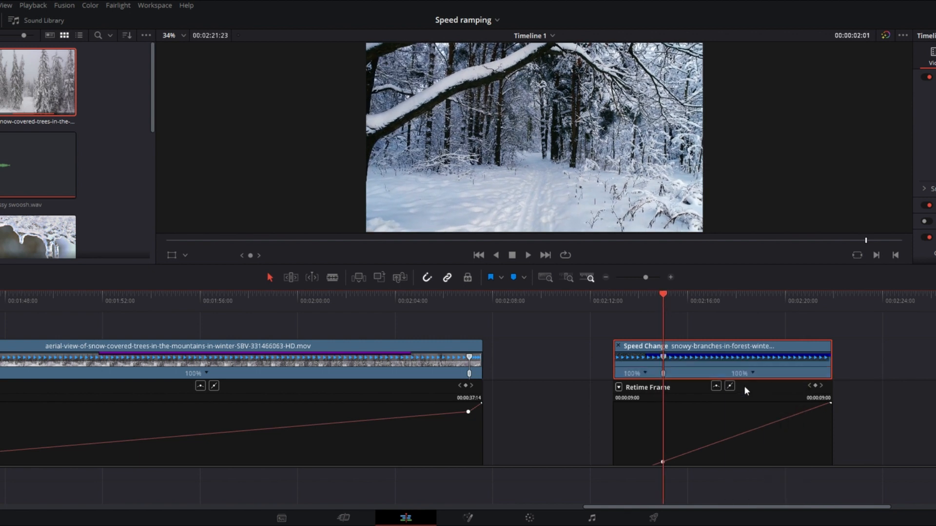
Set the speed of the snowy-branches clip's segment before the speed point to 800%
left_click(644, 374)
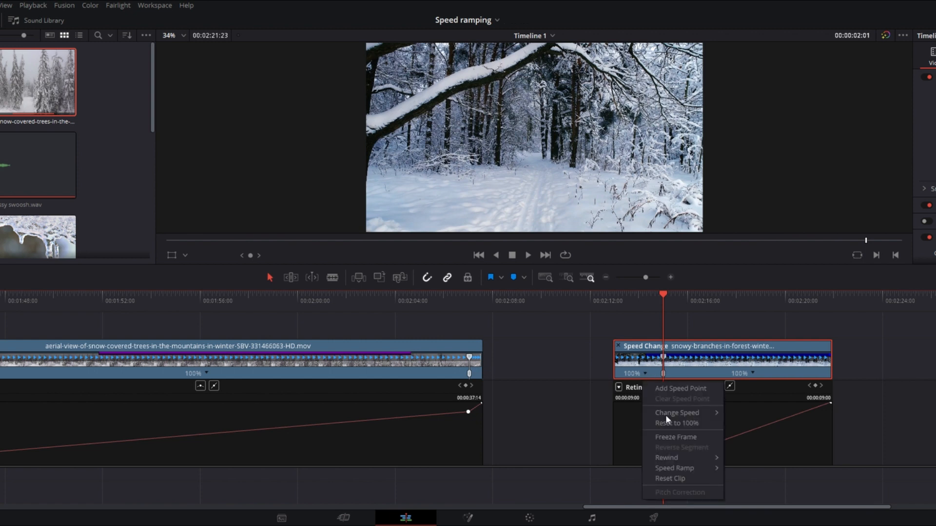
mouse_move(682, 411)
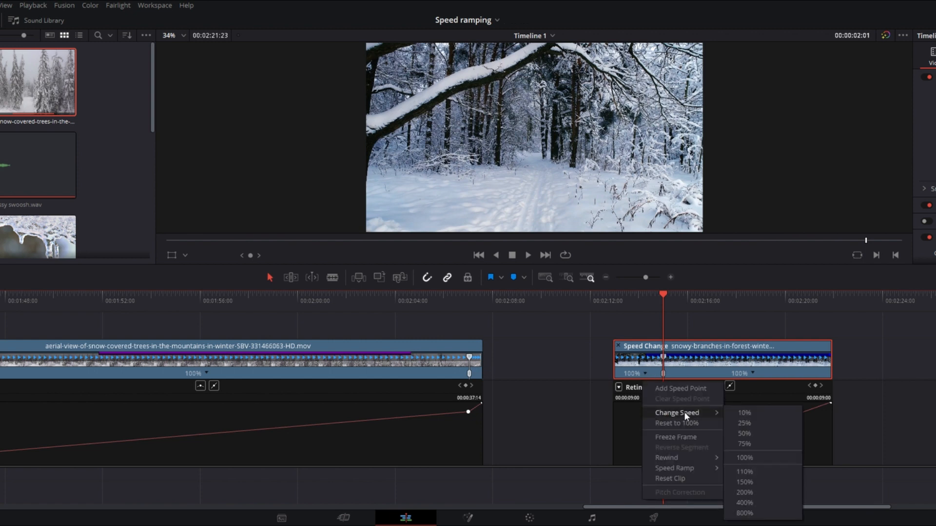
left_click(748, 513)
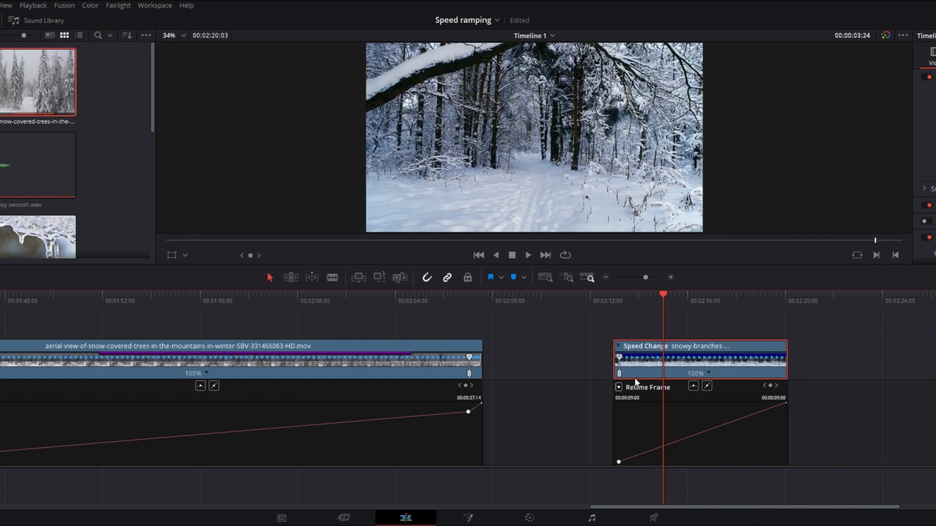
Smooth the snowy-branches clip's retime curve at its speed point
left_click_drag(577, 382, 560, 342)
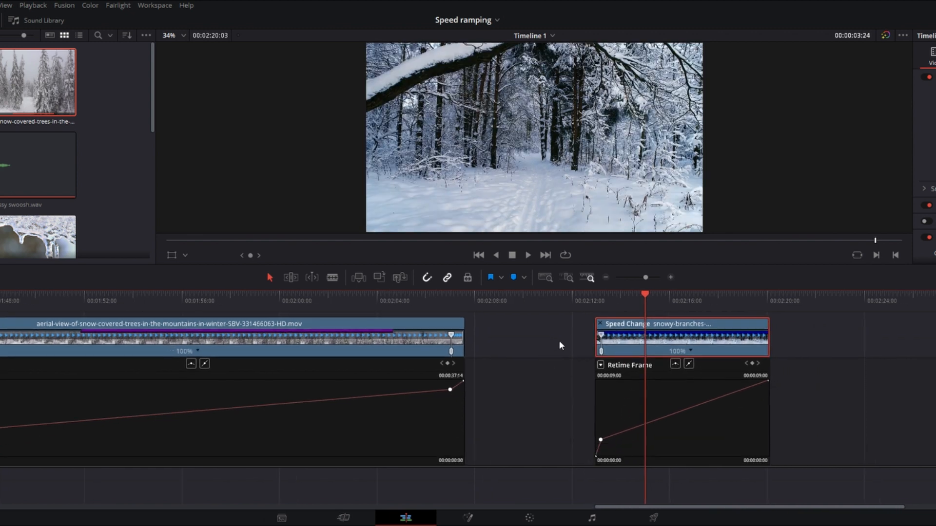
left_click(601, 440)
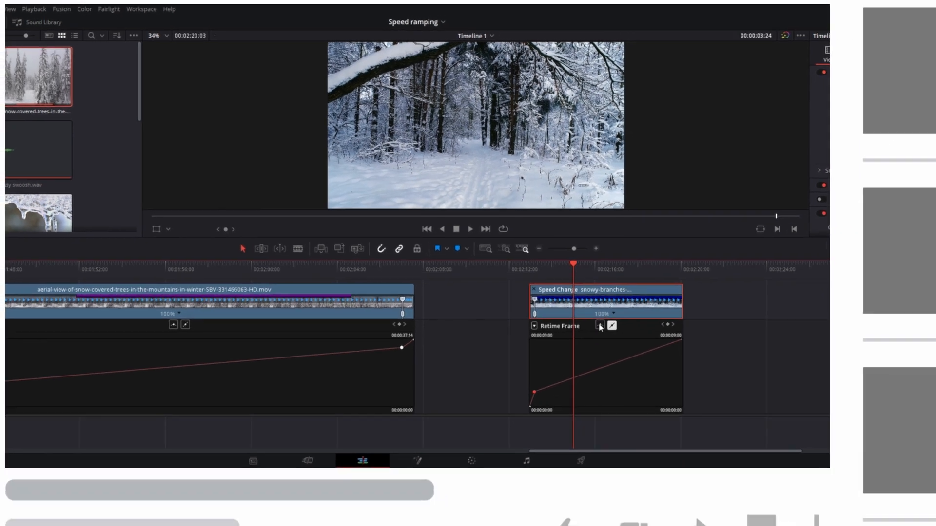
left_click(676, 364)
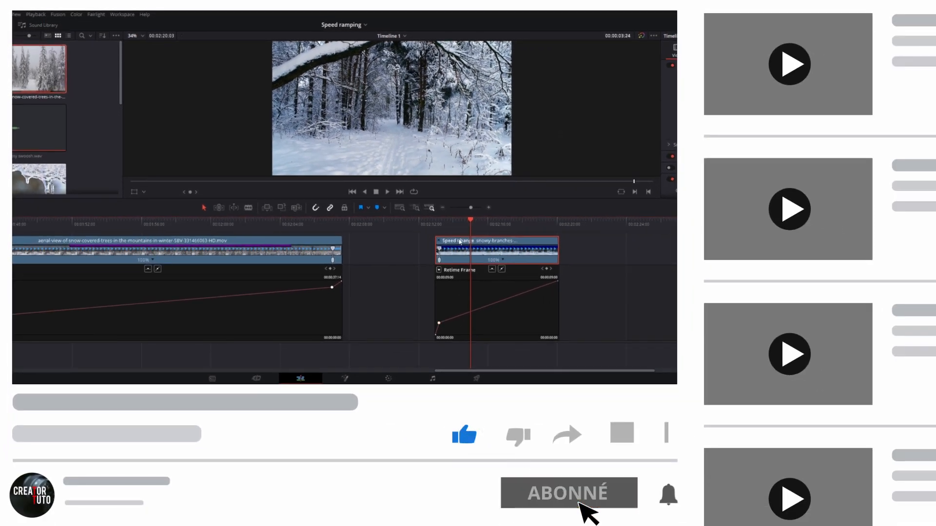
Preview the transition with the snowy-branches clip placed against the aerial clip's end, and move the clip away again
left_click_drag(457, 241, 365, 243)
left_click(317, 221)
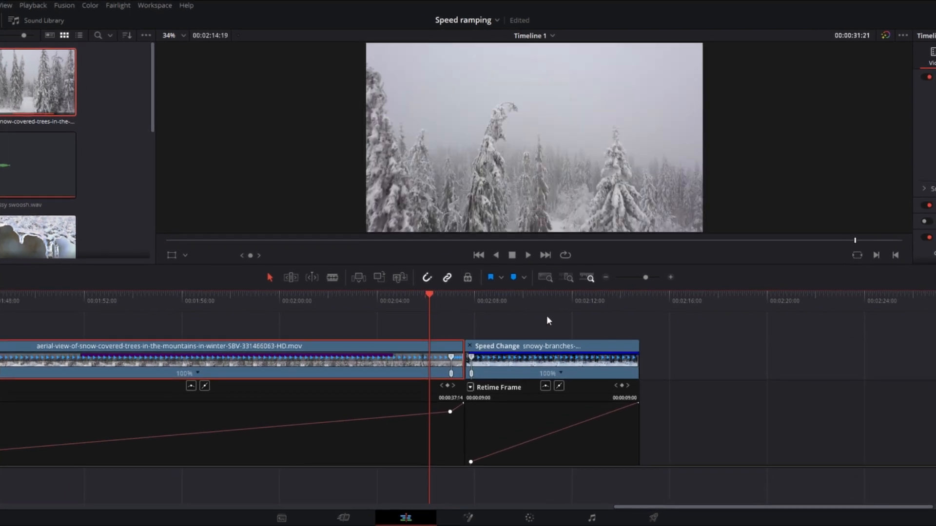
key("space")
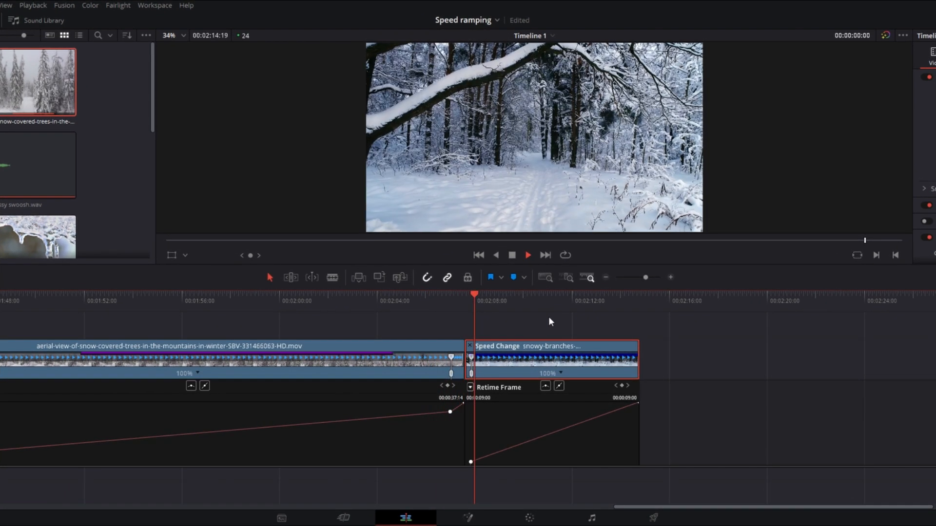
left_click_drag(548, 349, 652, 351)
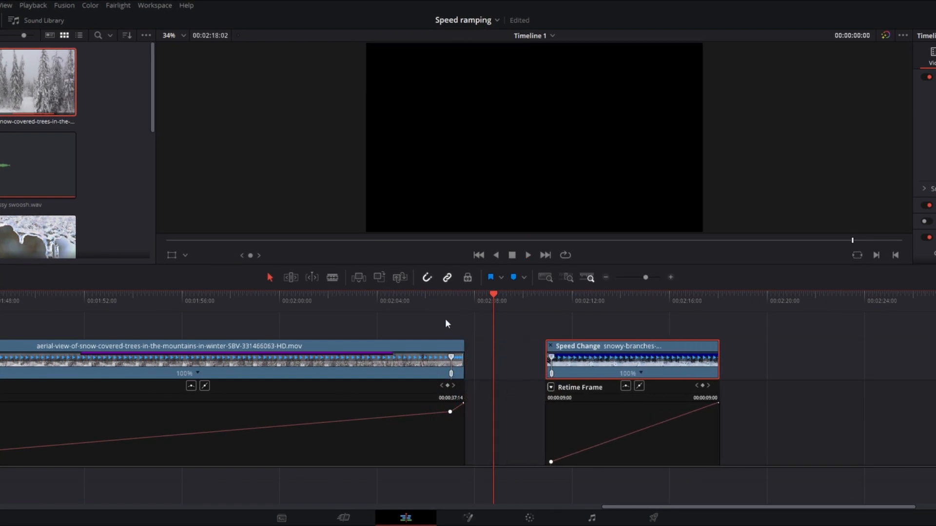
Hide the retime controls and retime curves on both the aerial clip and the snowy-branches clip
left_click(454, 299)
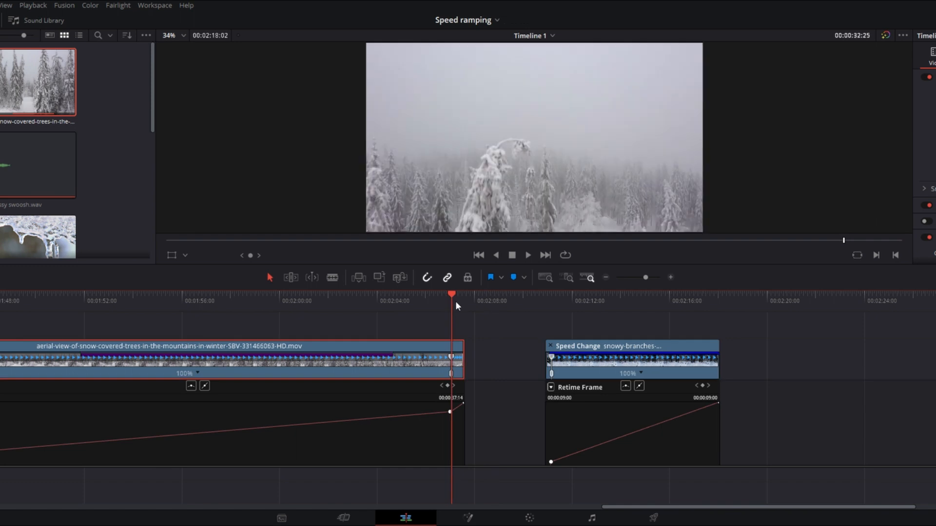
scroll(432, 335, "up", 3)
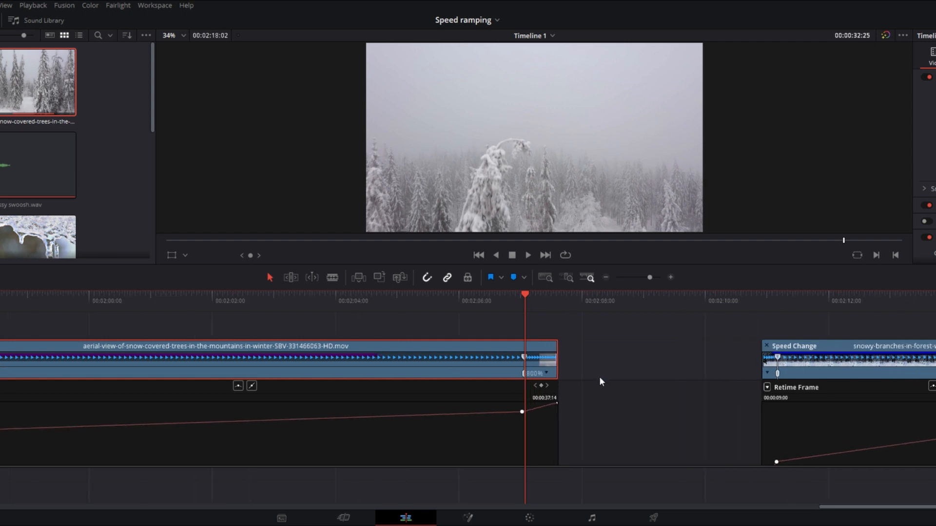
key("ctrl+r")
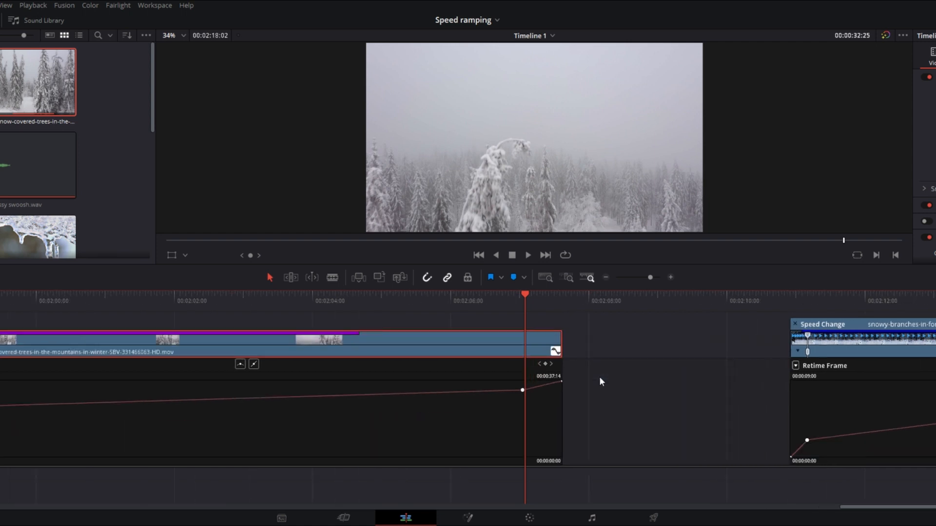
key("shift+c")
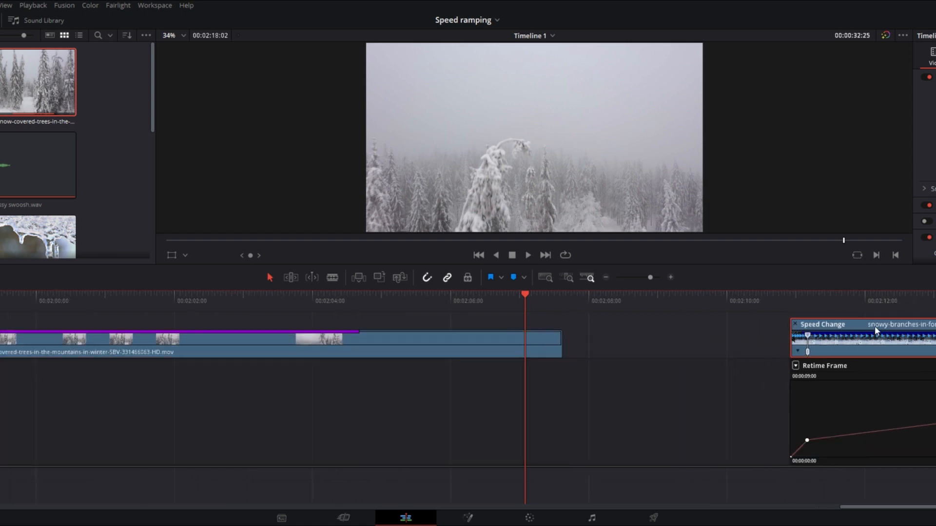
key("ctrl+r")
key("shift+c")
scroll(450, 385, "right", 5)
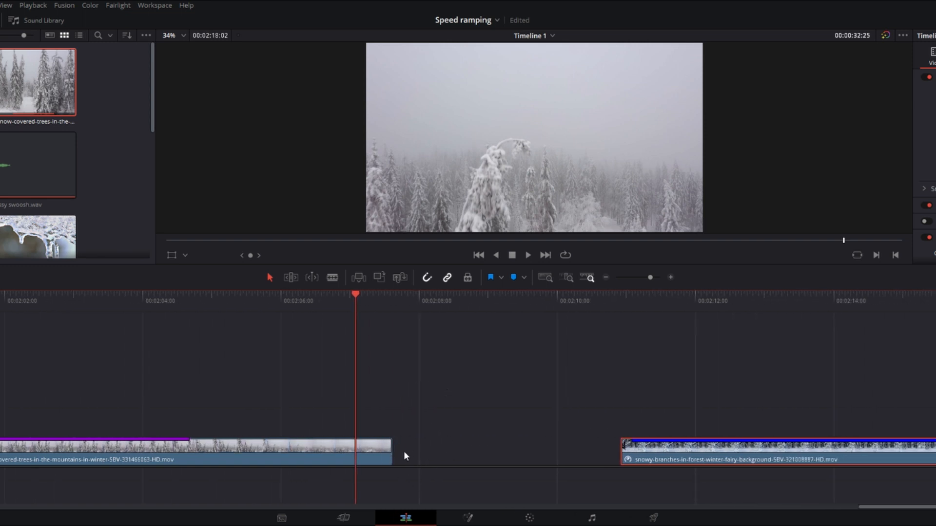
Trim the aerial clip's end slightly and play the transition with the snowy-branches clip butted against it
left_click_drag(385, 453, 383, 453)
left_click_drag(682, 454, 449, 458)
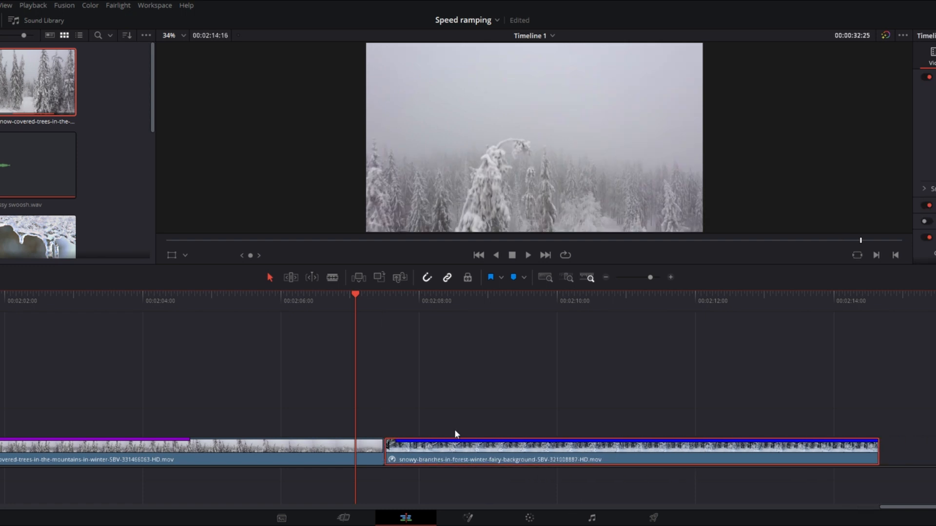
left_click_drag(320, 307, 299, 301)
key("space")
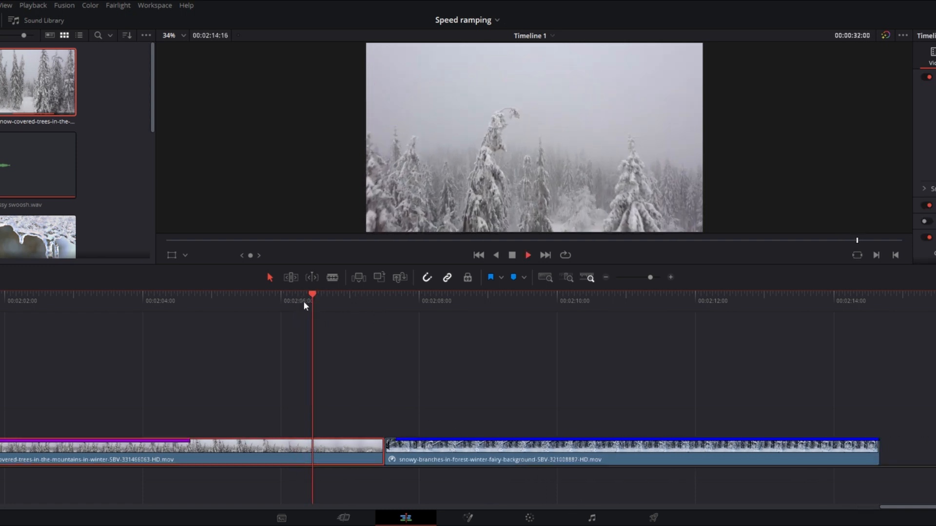
key("space")
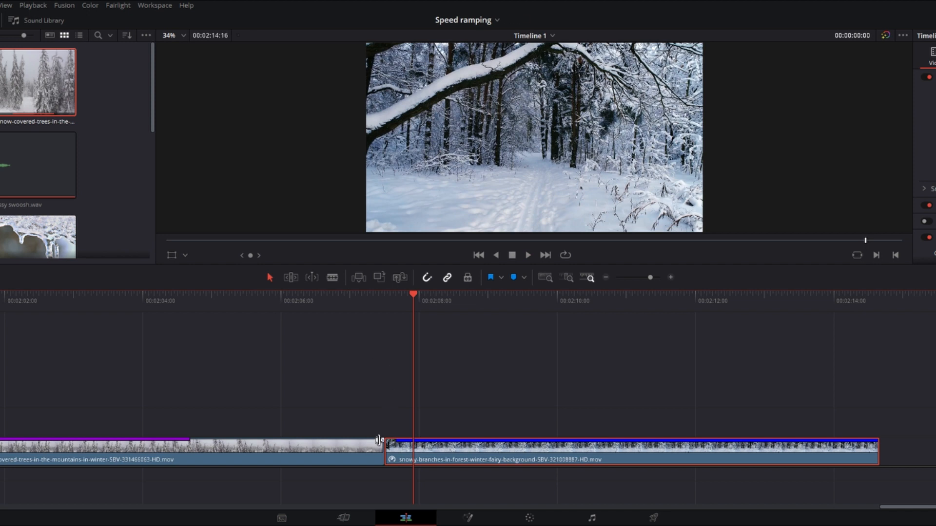
With snapping turned off, trim a few more frames off the aerial clip's end and close the gap with the snowy-branches clip
left_click_drag(379, 449, 371, 447)
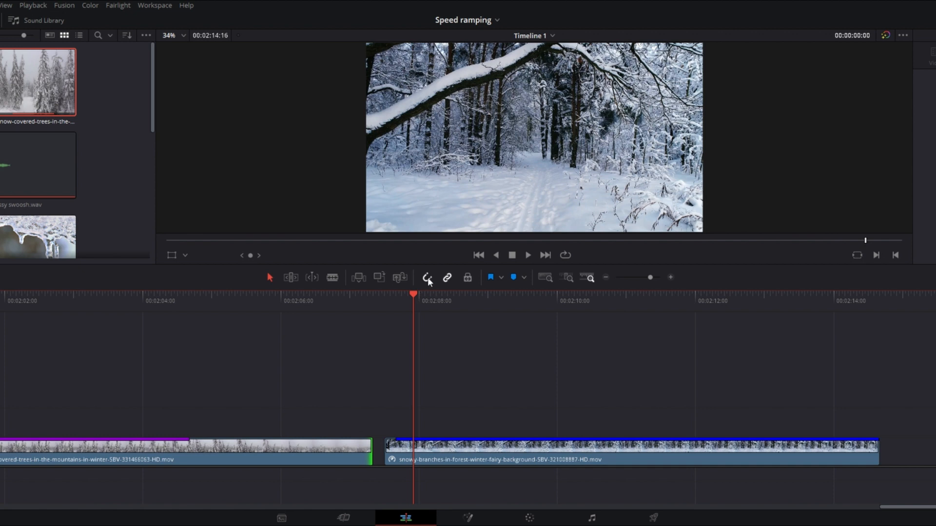
left_click_drag(327, 305, 304, 305)
key("space")
key("space")
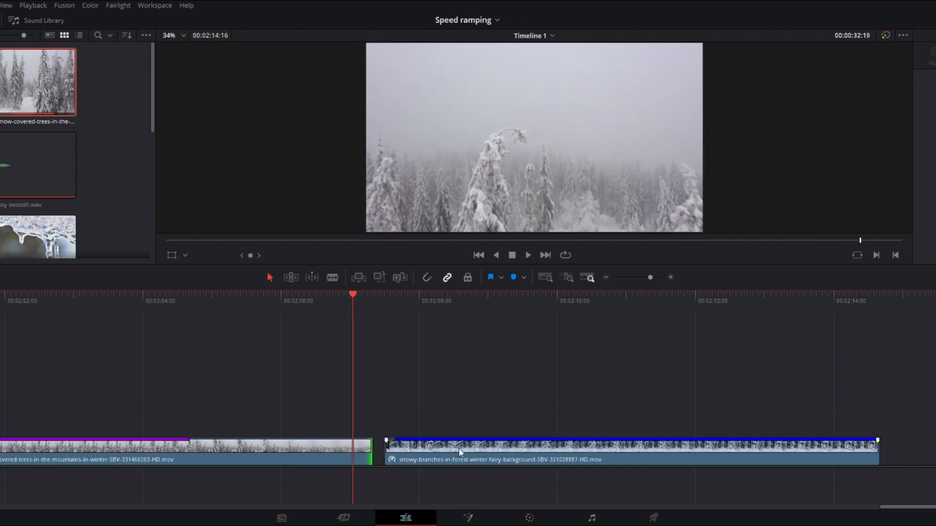
left_click_drag(460, 453, 448, 452)
Play back the transition several times from shortly before the cut to check how smoothly the speed ramp flows
left_click(290, 298)
key("space")
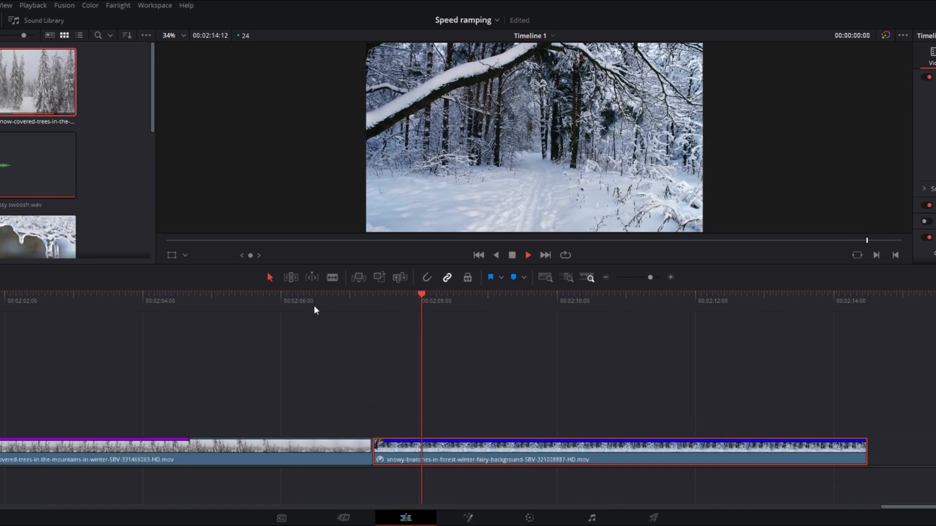
scroll(512, 356, "left", 5)
left_click(530, 299)
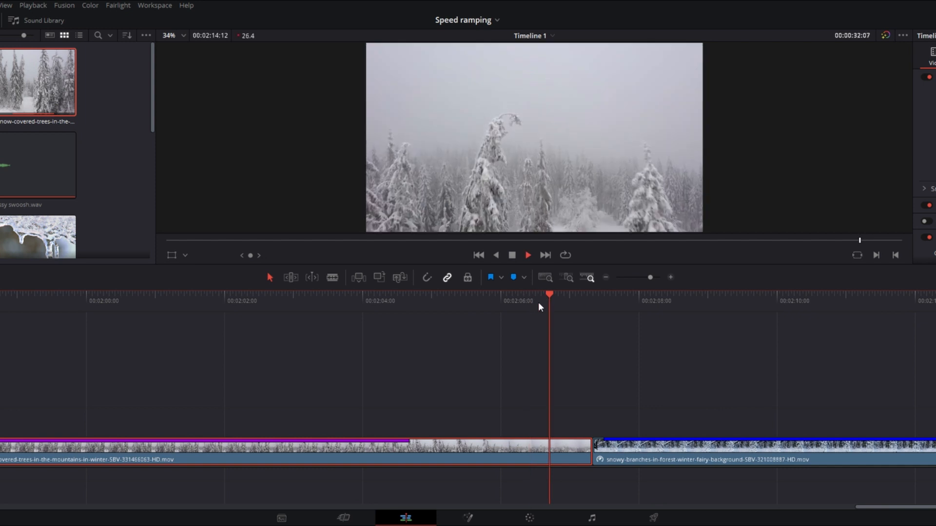
key("space")
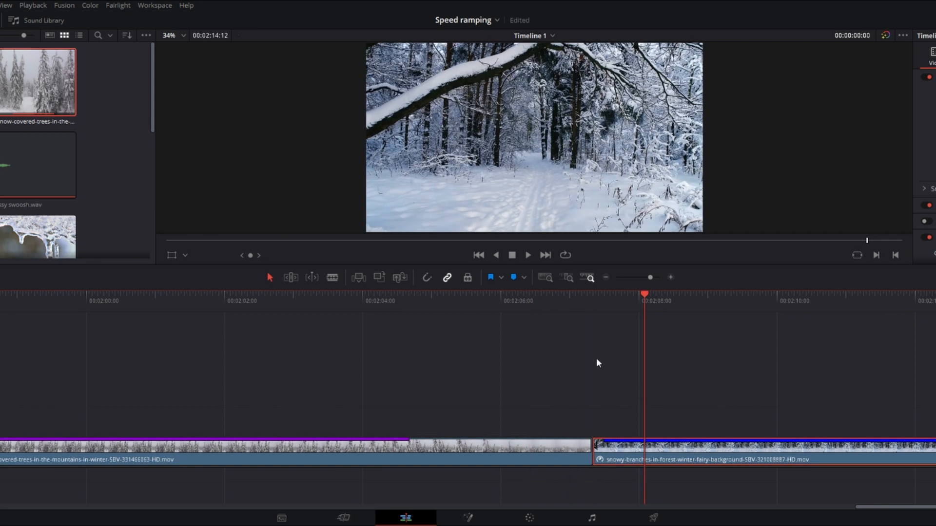
left_click(541, 300)
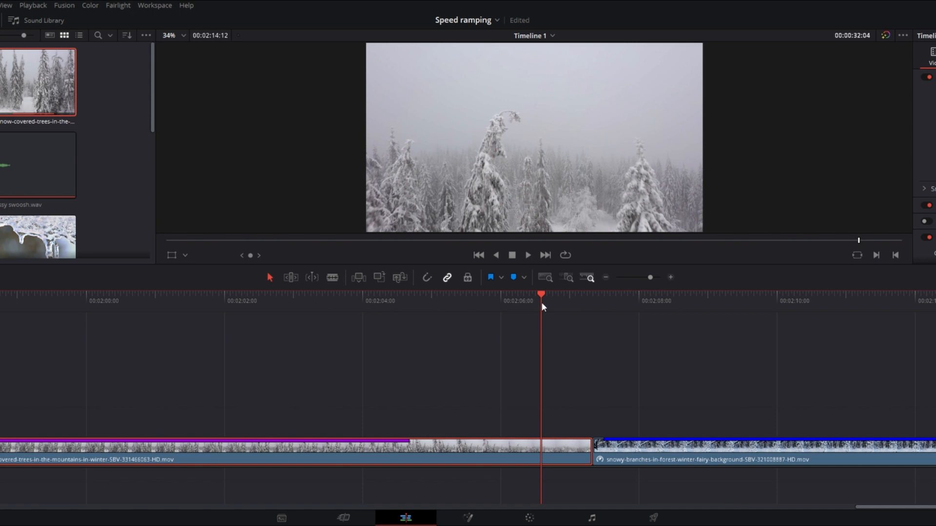
key("space")
key("space")
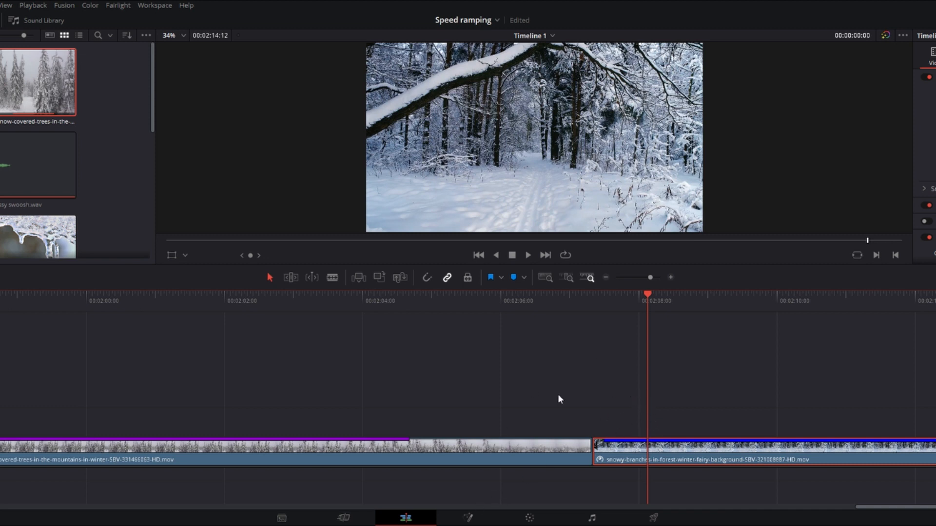
Shot-match the aerial clip's colours to the snowy-branches clip on the Color page and return to the Edit page
left_click(530, 516)
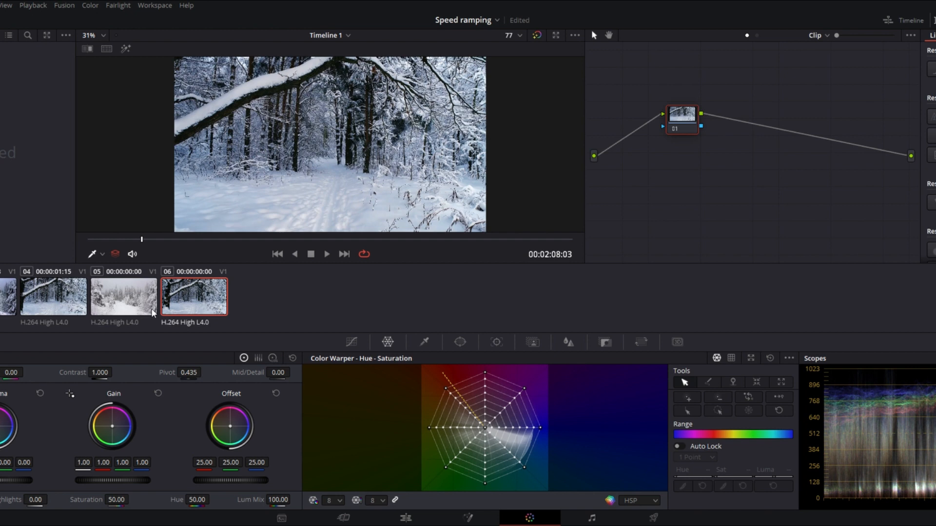
left_click(119, 300)
right_click(193, 295)
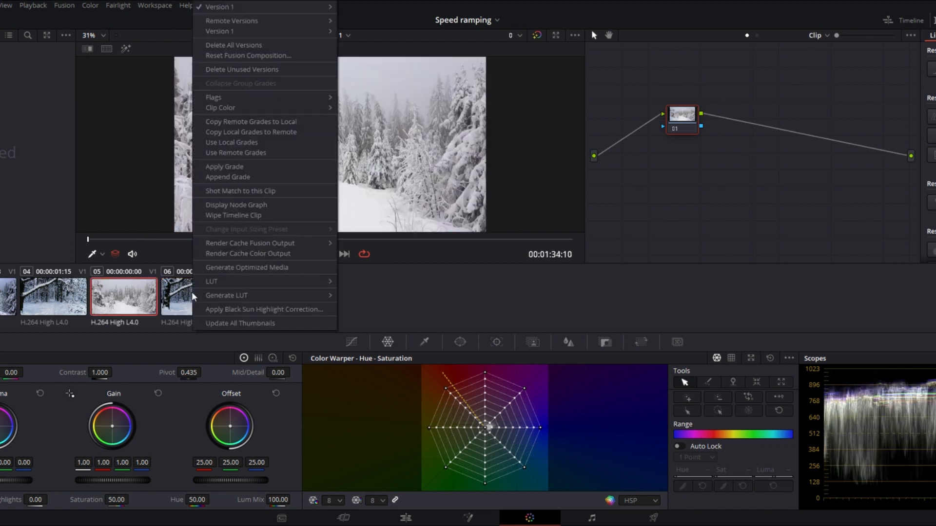
left_click(239, 192)
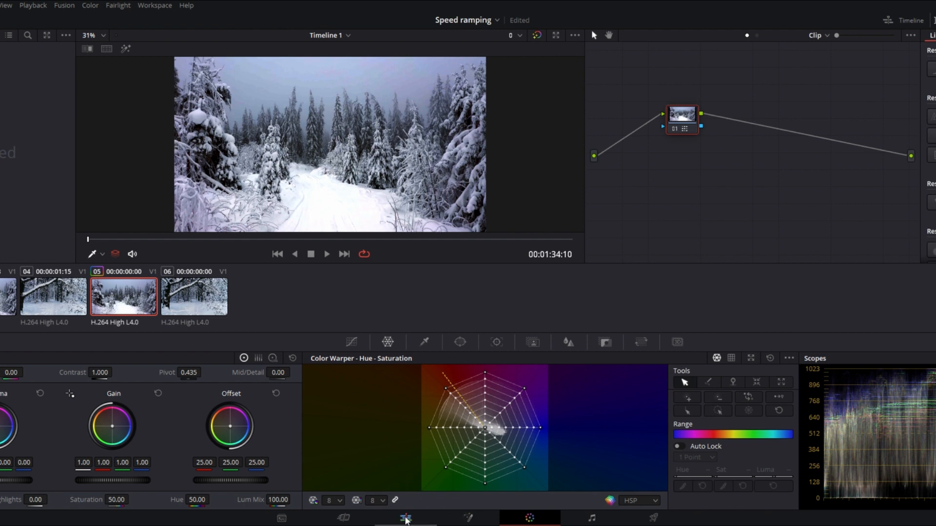
left_click(406, 518)
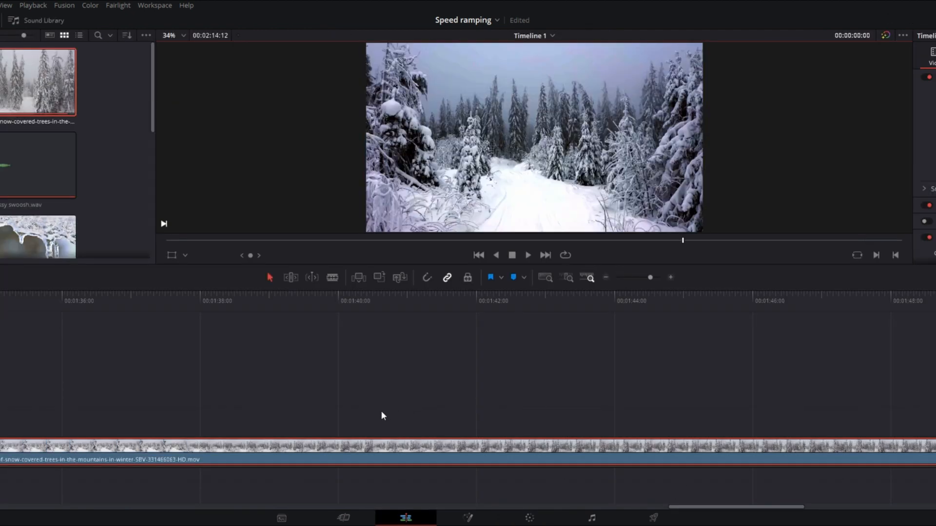
Trim the aerial clip's start to about 00:02:01 and play back the colour-matched transition
scroll(381, 411, "down", 5)
left_click(826, 299)
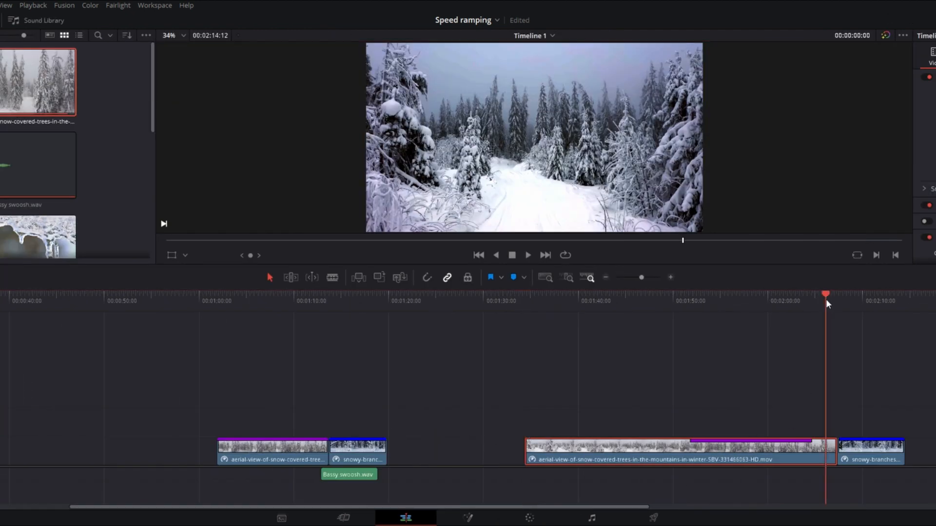
left_click_drag(762, 379, 359, 399)
scroll(478, 416, "up", 5)
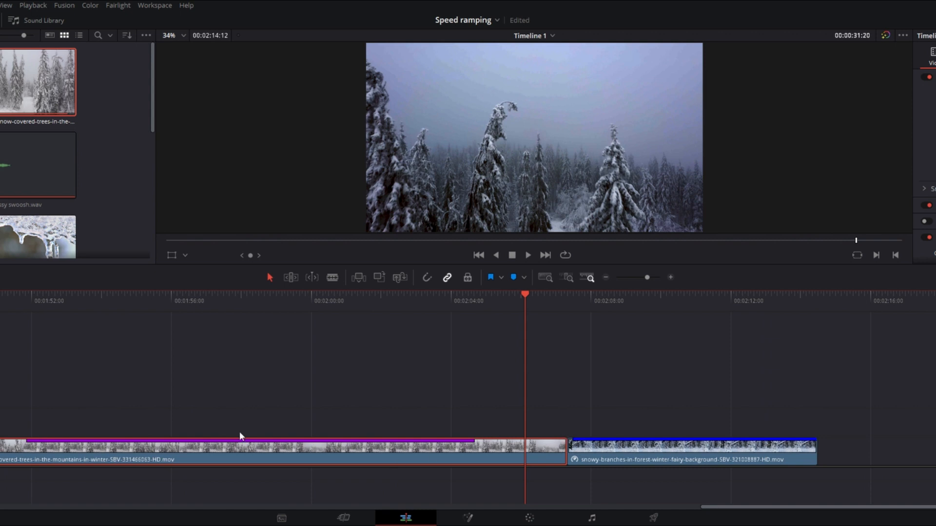
scroll(210, 429, "down", 5)
left_click_drag(362, 449, 500, 450)
scroll(451, 399, "up", 5)
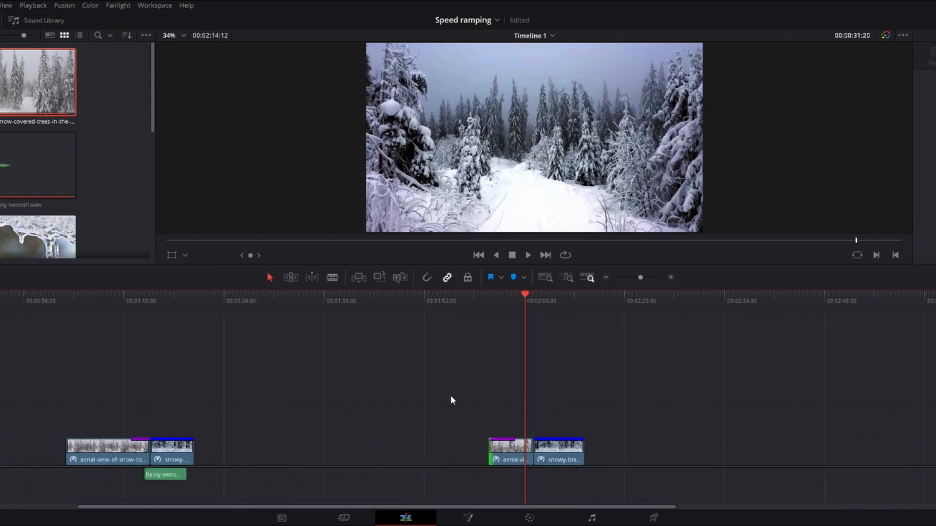
left_click(504, 296)
key("space")
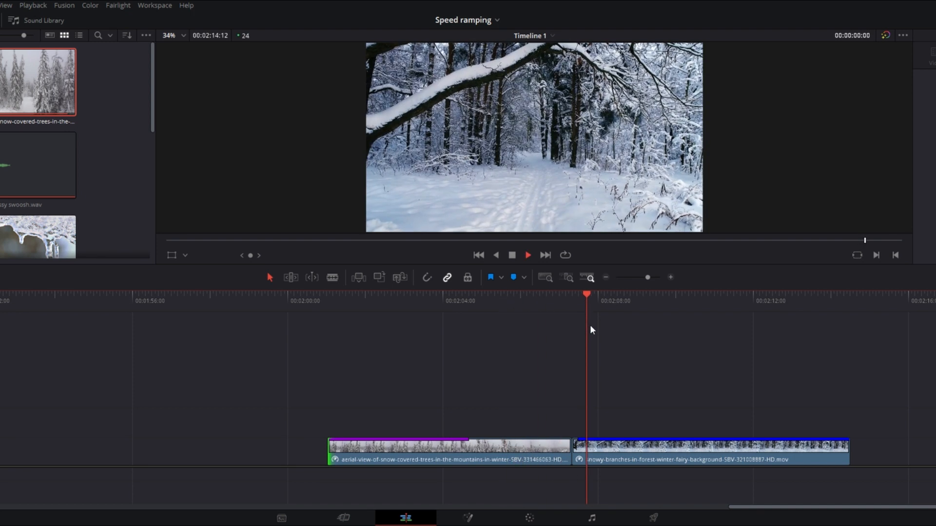
Replay the colour-matched transition from shortly before the cut and stop within the snowy-branches clip
left_click(507, 303)
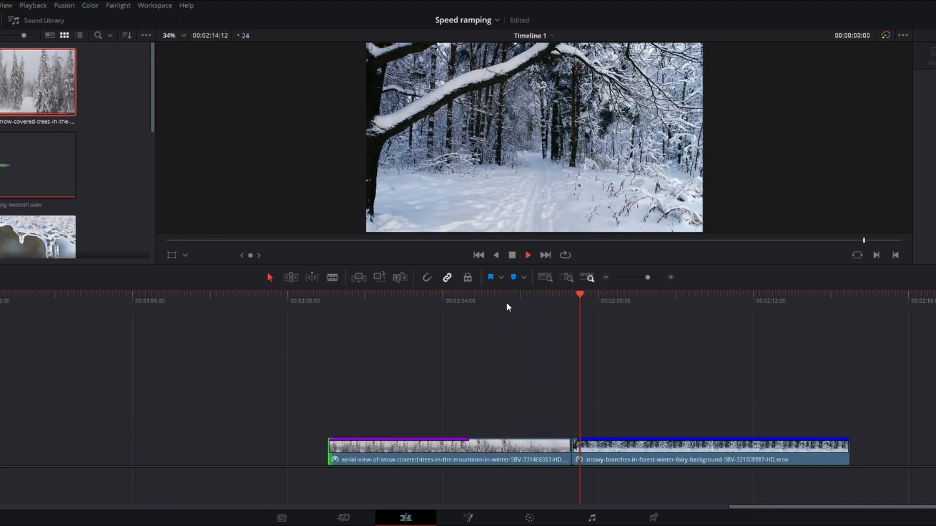
key("space")
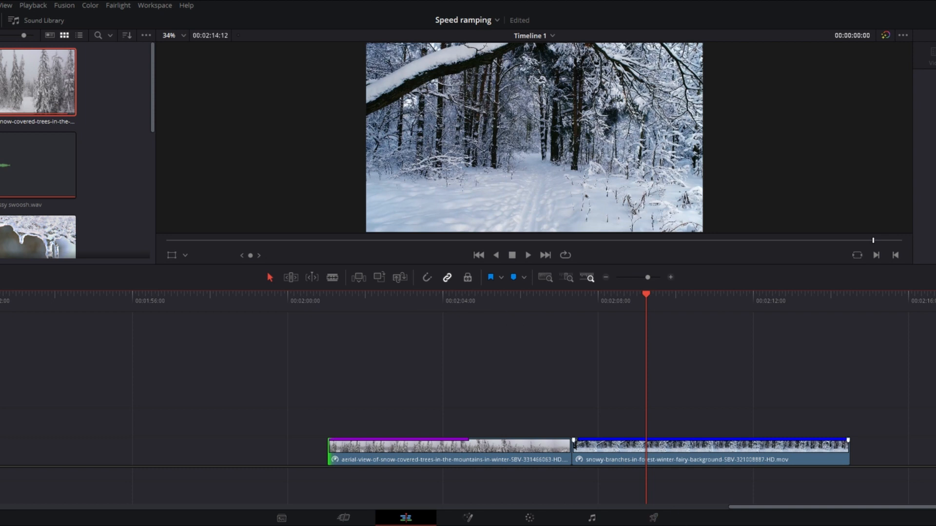
On the Fairlight page, add the Bassy swoosh sound from the sound library to Audio 1, starting shortly before the cut, and return to the Edit page
left_click(591, 517)
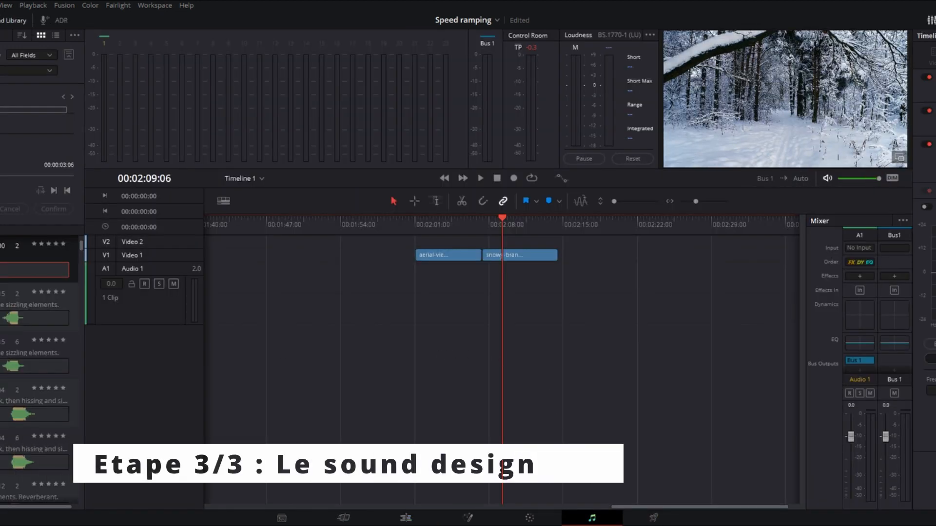
left_click_drag(2, 243, 472, 287)
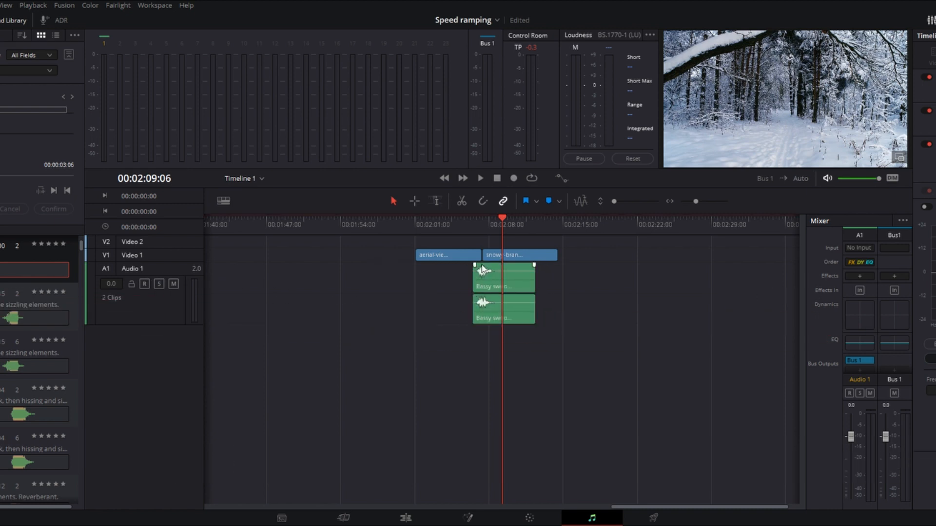
left_click(406, 517)
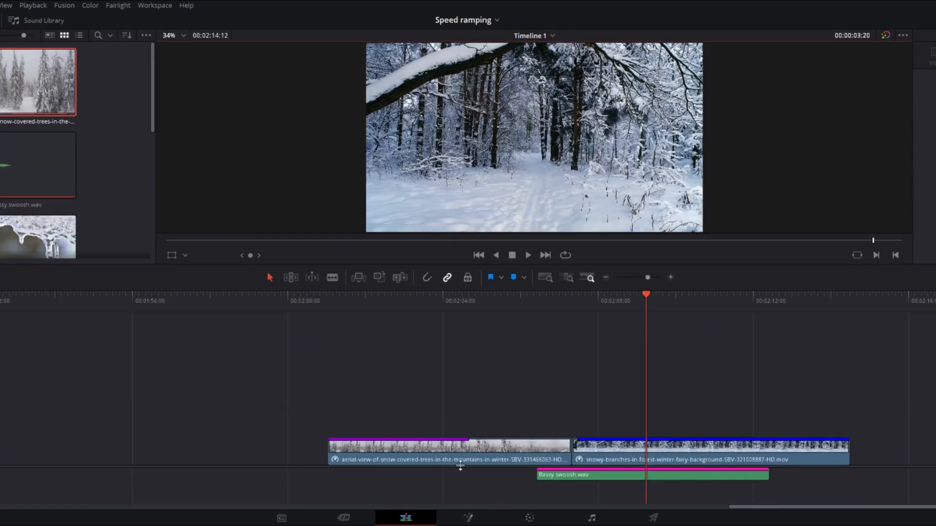
Position the playhead just before the start of the Bassy swoosh sound to review the transition with audio
left_click_drag(534, 301, 524, 302)
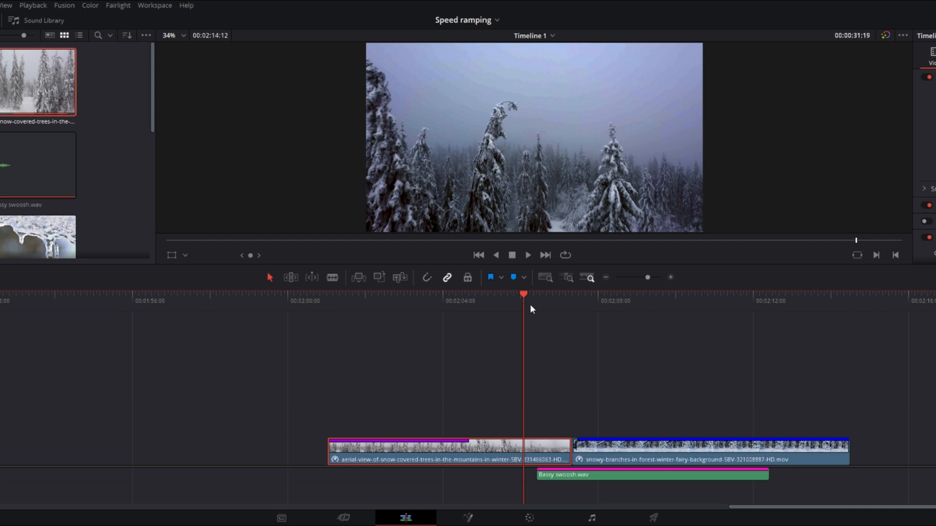
left_click_drag(532, 305, 526, 306)
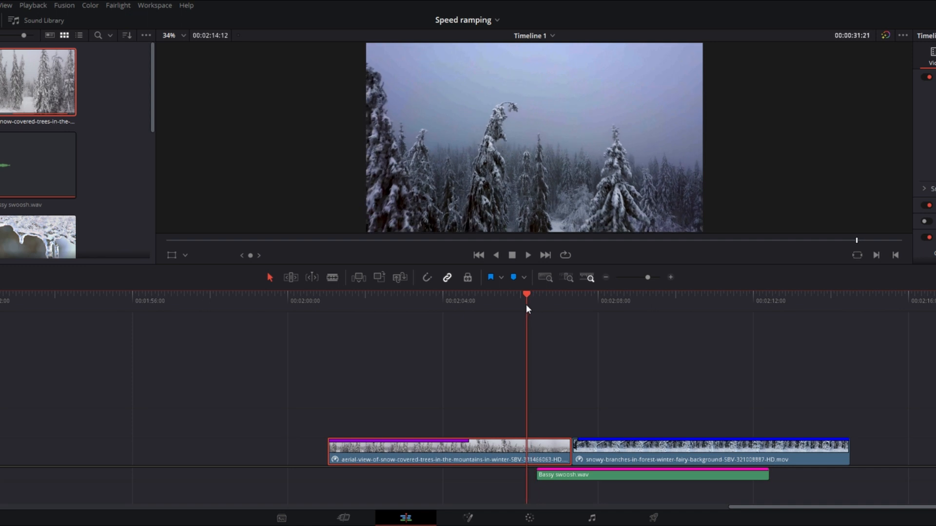